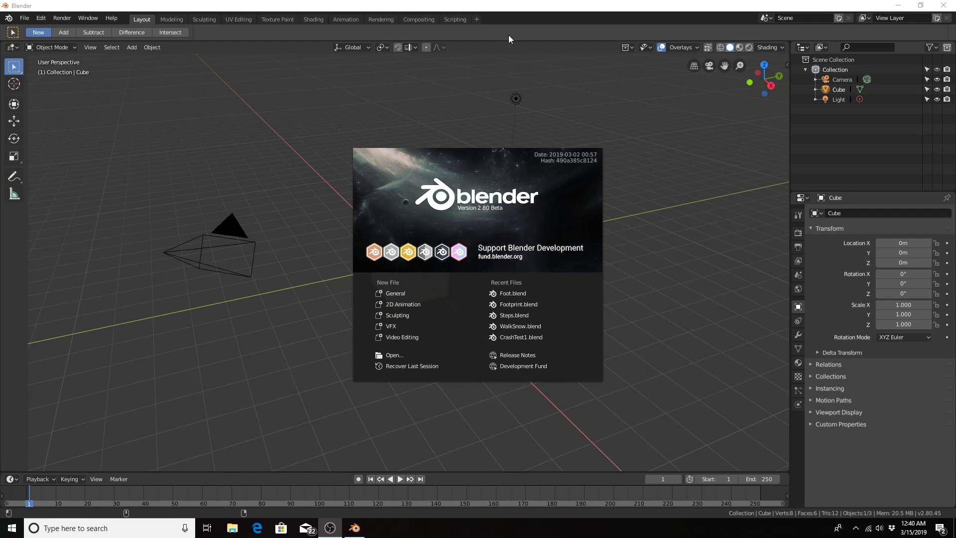
Close the splash screen and delete the default cube.
{"action": "left_click", "coordinate": [488, 101]}
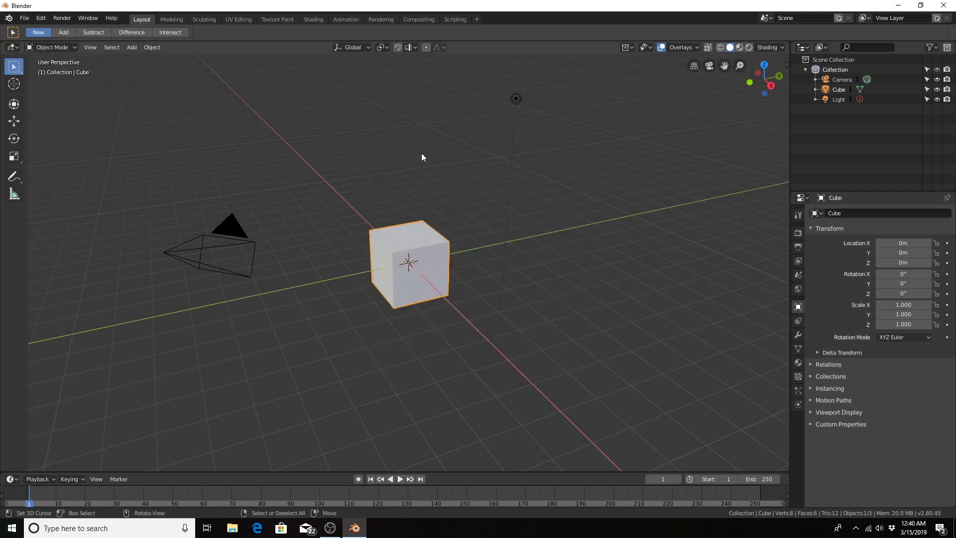
{"action": "key", "text": "x"}
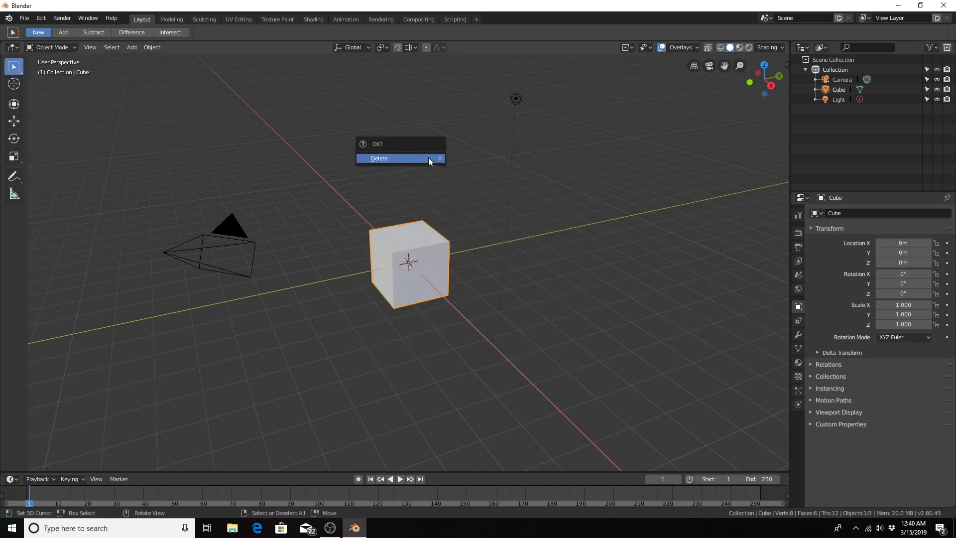
{"action": "left_click", "coordinate": [428, 157]}
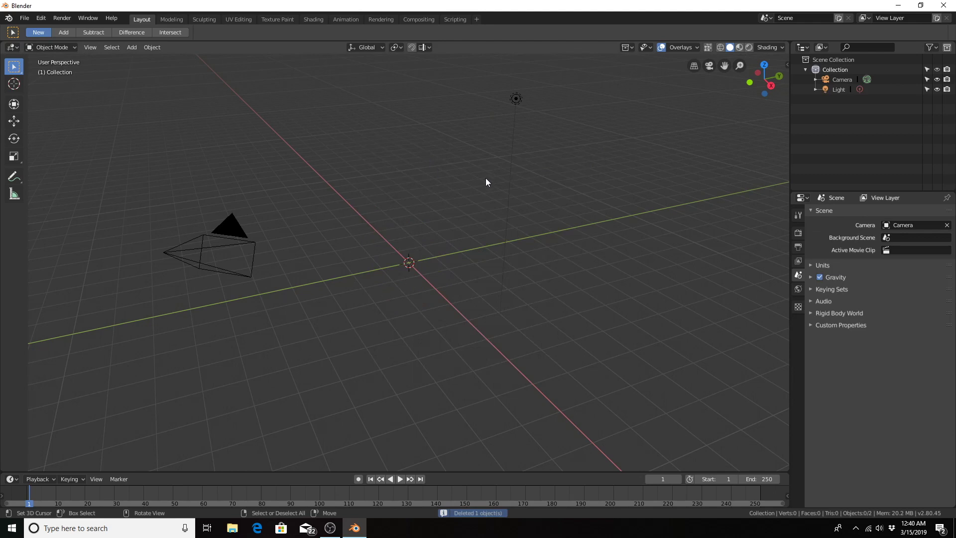
Change the light into a Sun lamp and re-aim its direction.
{"action": "left_click", "coordinate": [514, 98]}
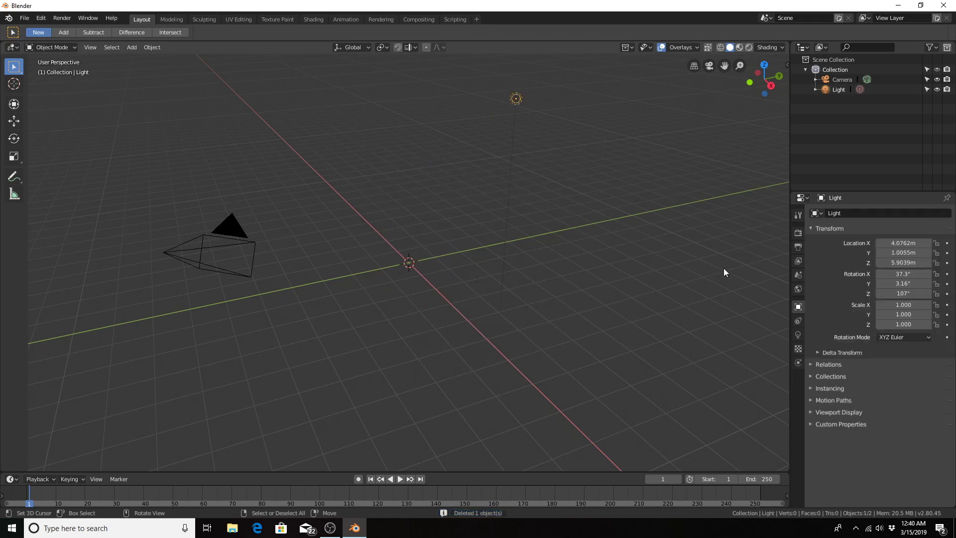
{"action": "left_click", "coordinate": [797, 334]}
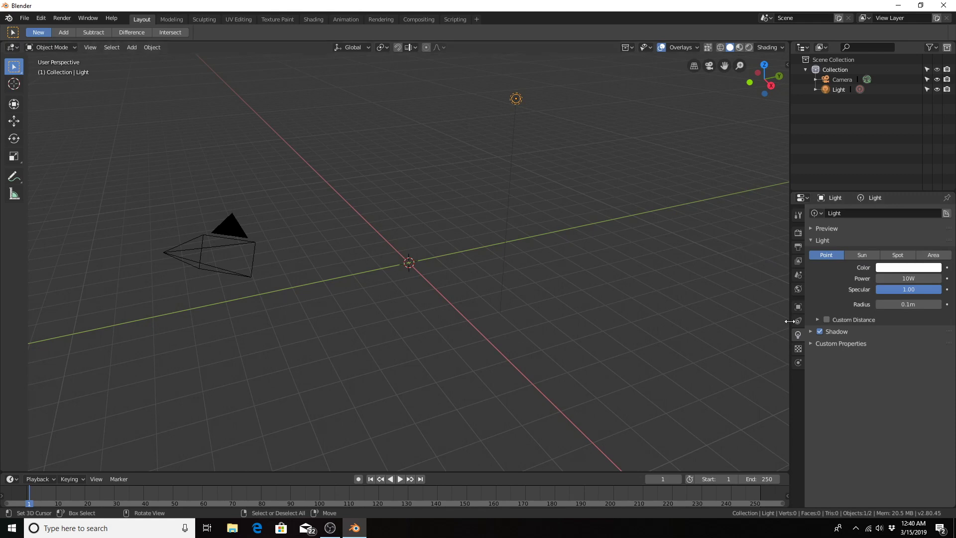
{"action": "left_click", "coordinate": [862, 255]}
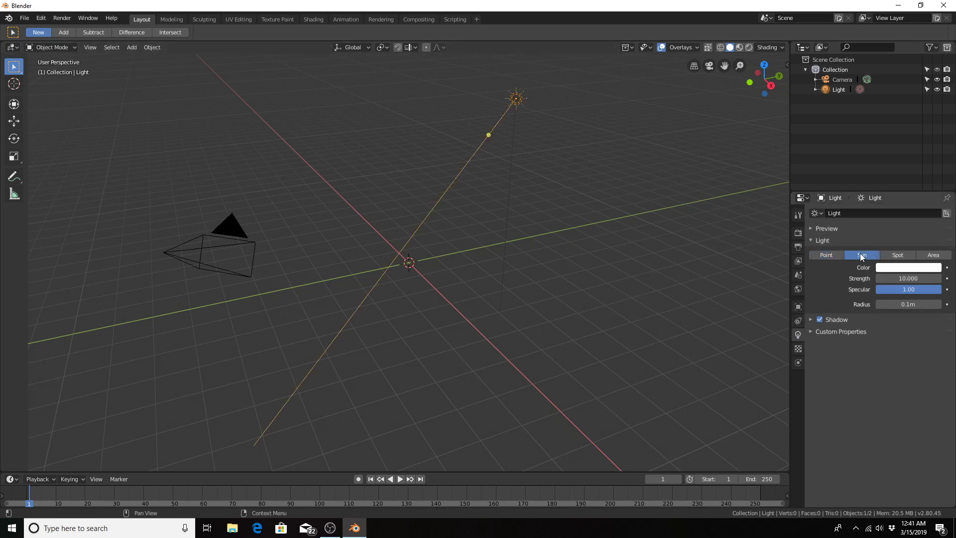
{"action": "middle_click_drag", "start_coordinate": [595, 189], "coordinate": [352, 173]}
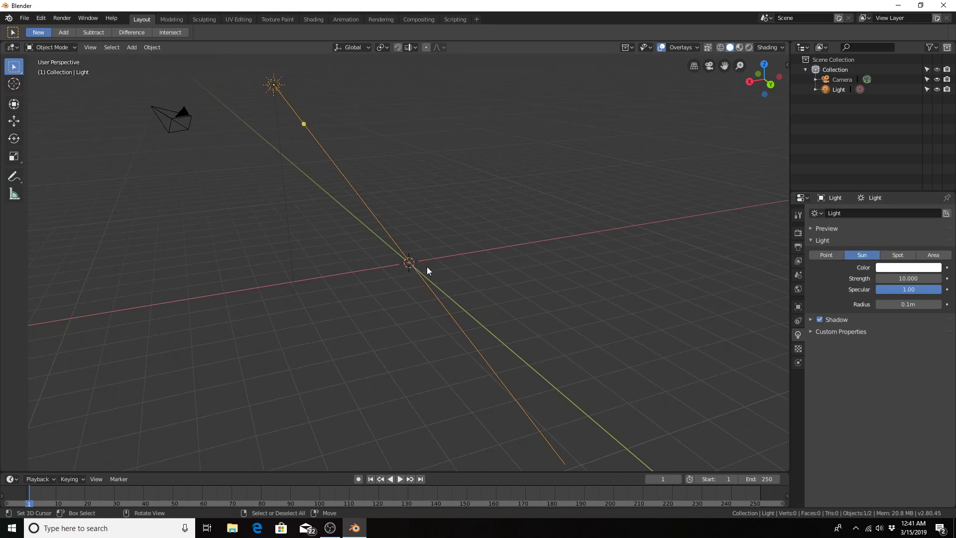
{"action": "left_click_drag", "start_coordinate": [304, 124], "coordinate": [756, 254]}
{"action": "middle_click_drag", "start_coordinate": [388, 188], "coordinate": [523, 204]}
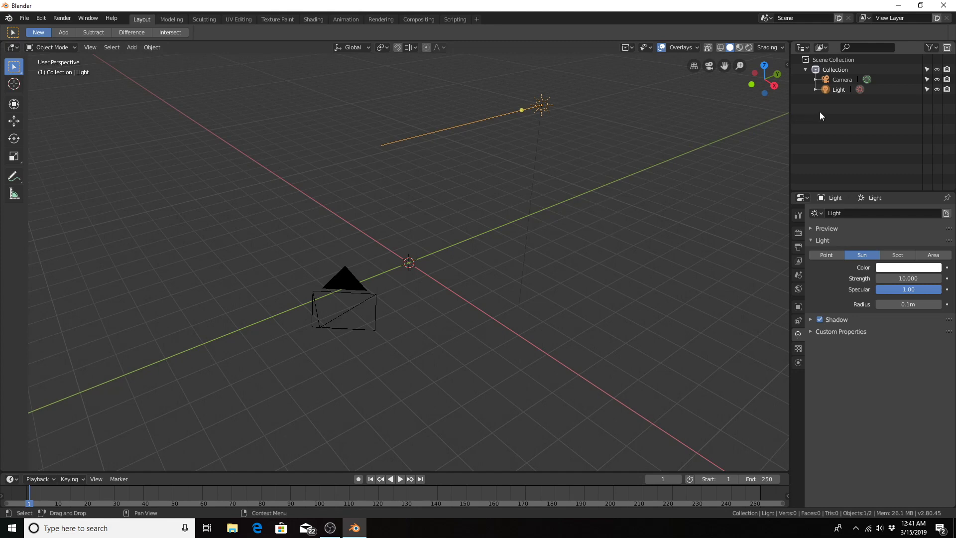
Add two new collections in the Outliner, renamed Character and Terrain.
{"action": "right_click", "coordinate": [835, 120]}
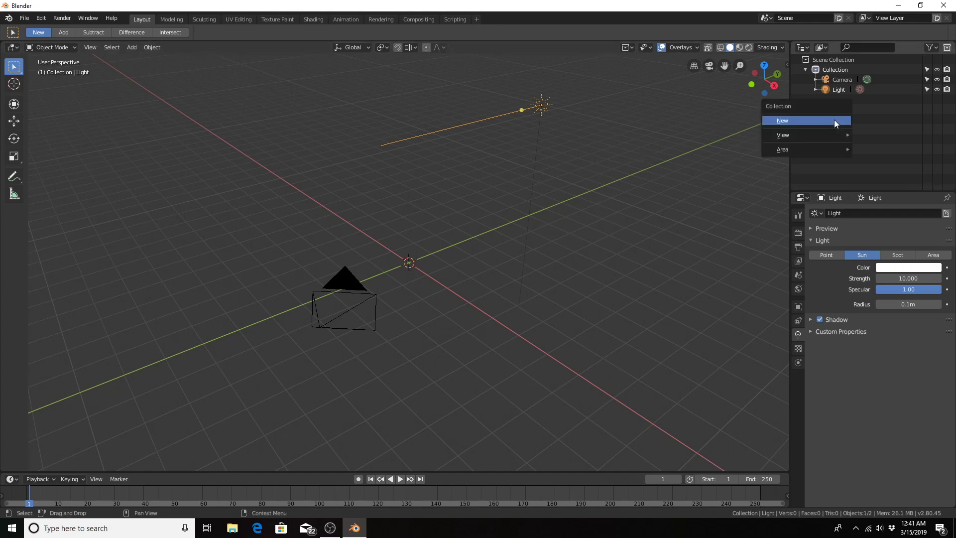
{"action": "left_click", "coordinate": [806, 121]}
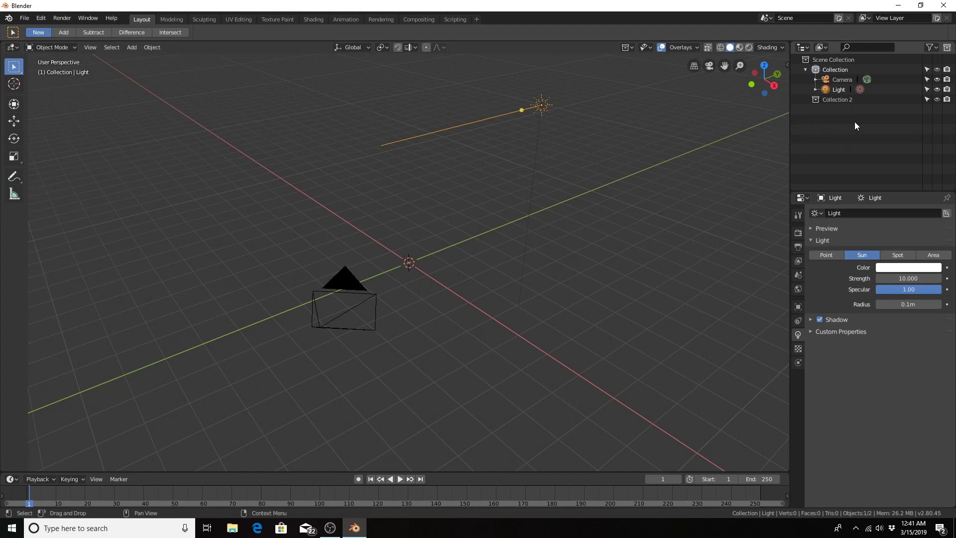
{"action": "double_click", "coordinate": [836, 101]}
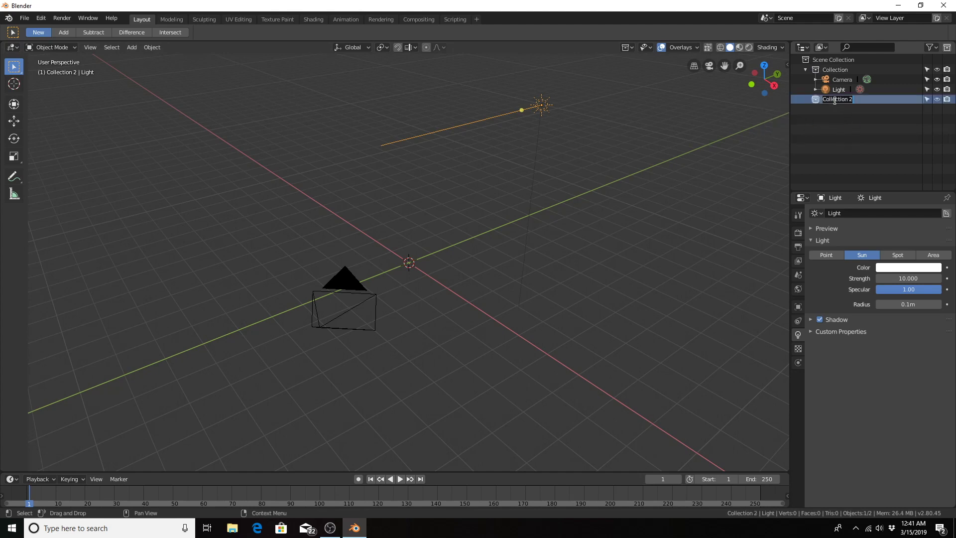
{"action": "type", "text": "Character"}
{"action": "key", "text": "Return"}
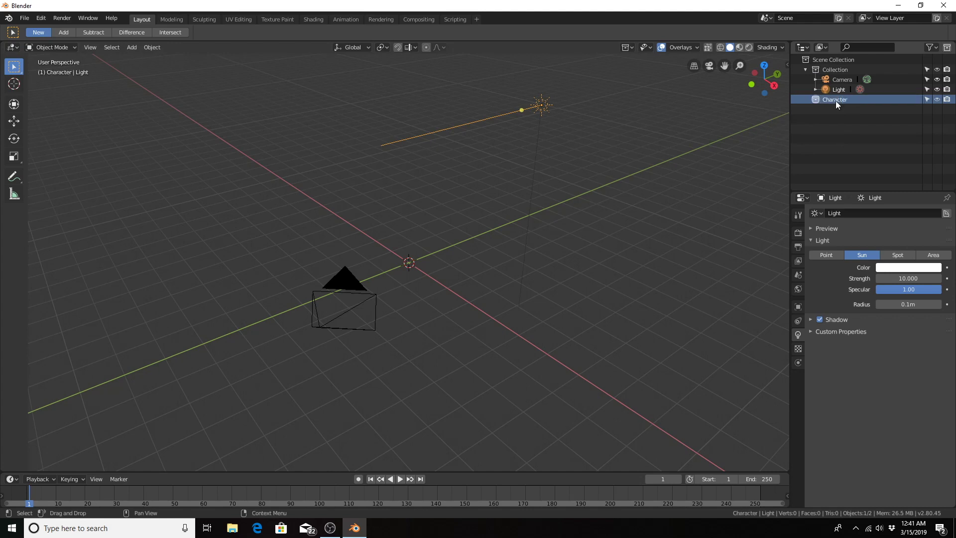
{"action": "right_click", "coordinate": [835, 100]}
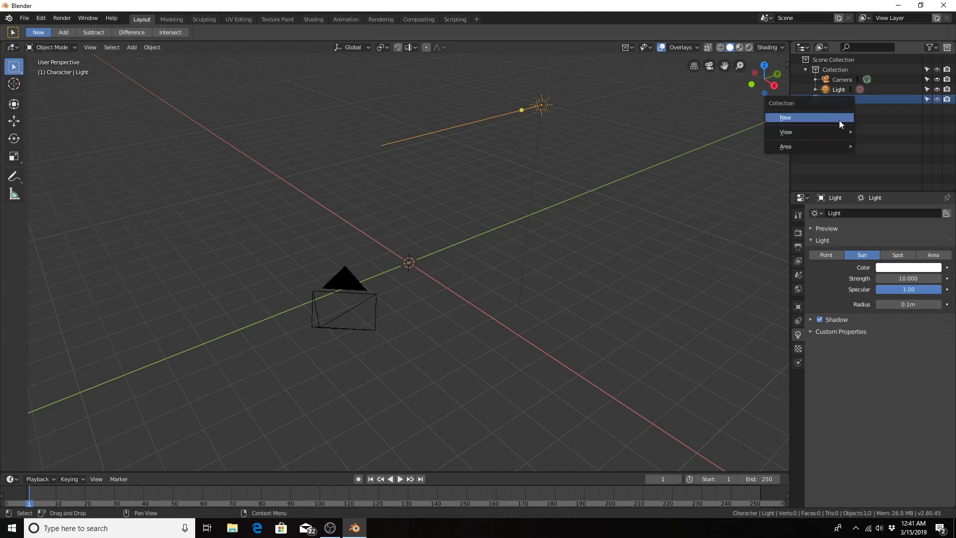
{"action": "left_click", "coordinate": [840, 121]}
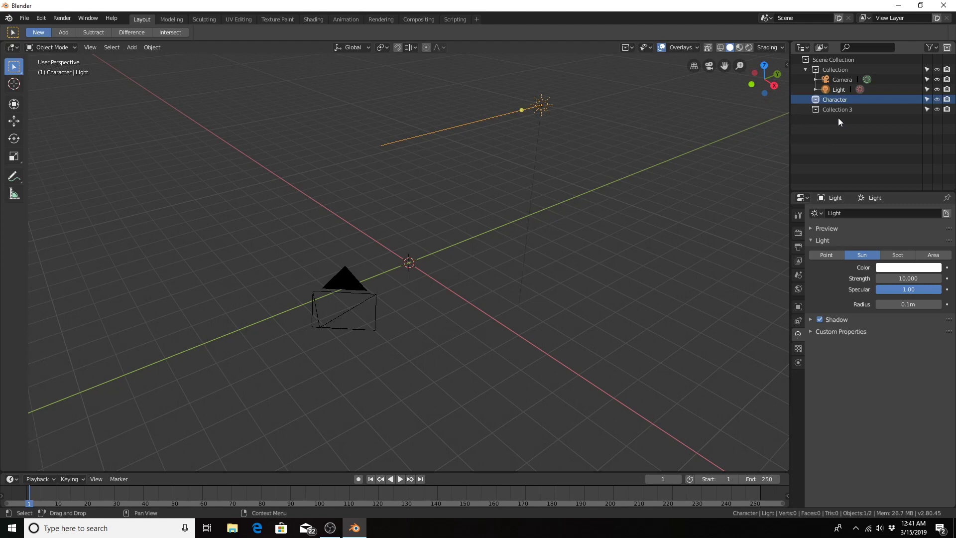
{"action": "double_click", "coordinate": [837, 109]}
{"action": "type", "text": "Terrain"}
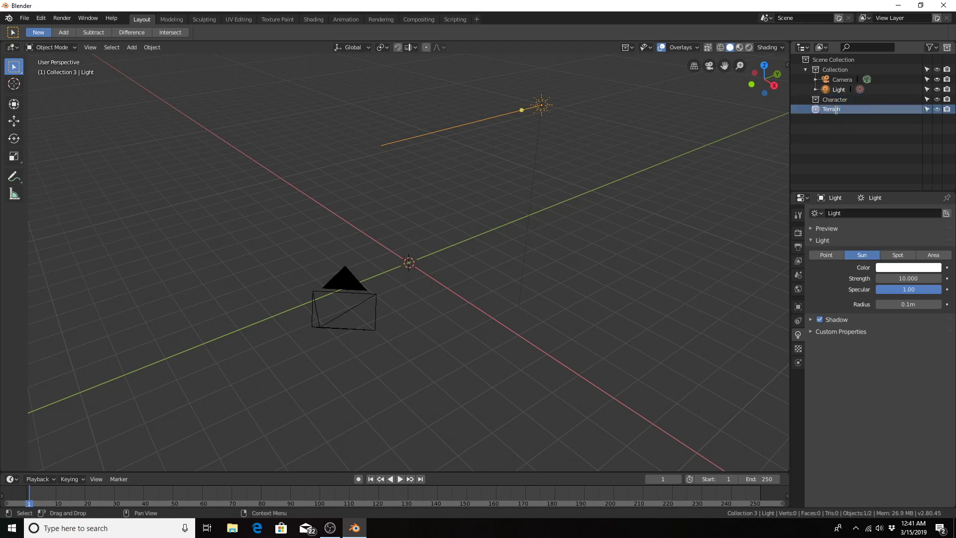
{"action": "key", "text": "Return"}
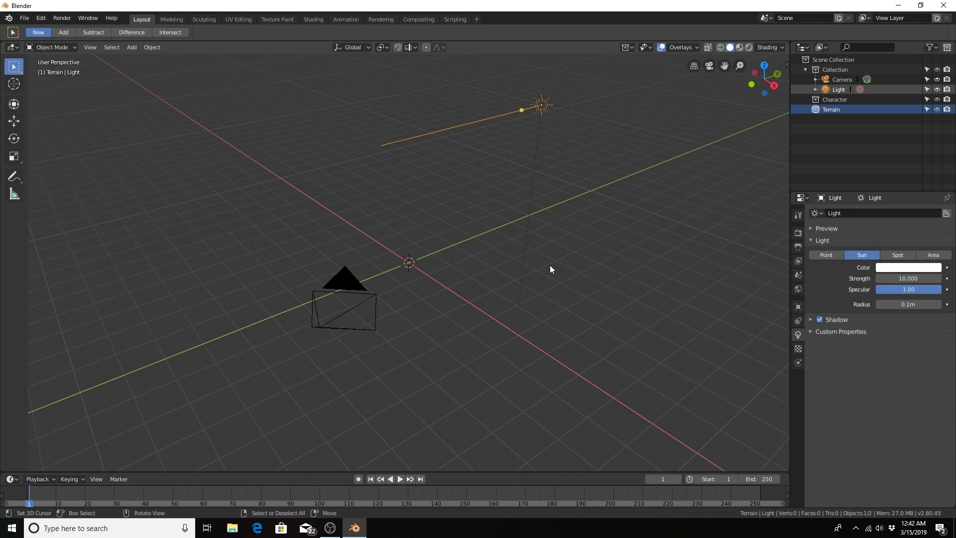
Save the scene with Ctrl+S under the name FootprintTutorial1.blend.
{"action": "key", "text": "ctrl"}
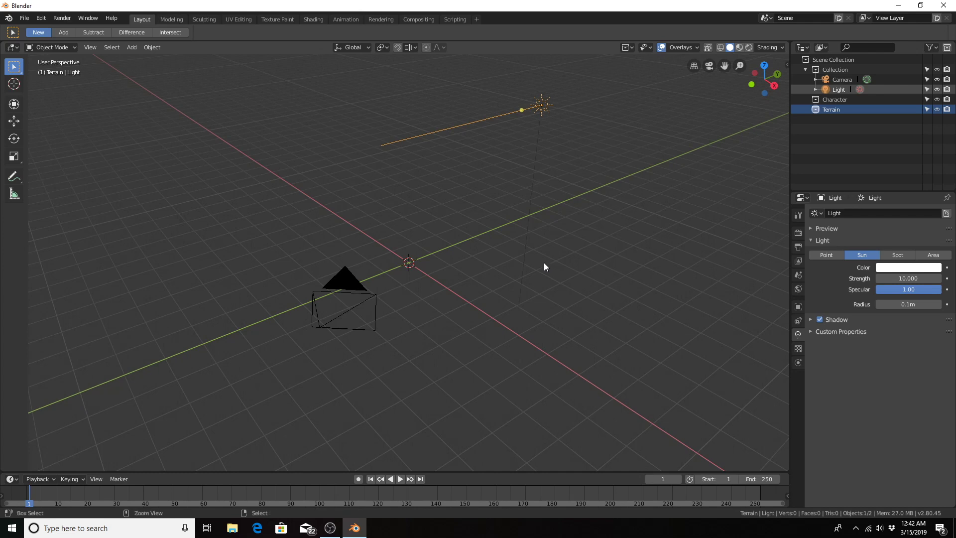
{"action": "key", "text": "ctrl+s"}
{"action": "double_click", "coordinate": [132, 71]}
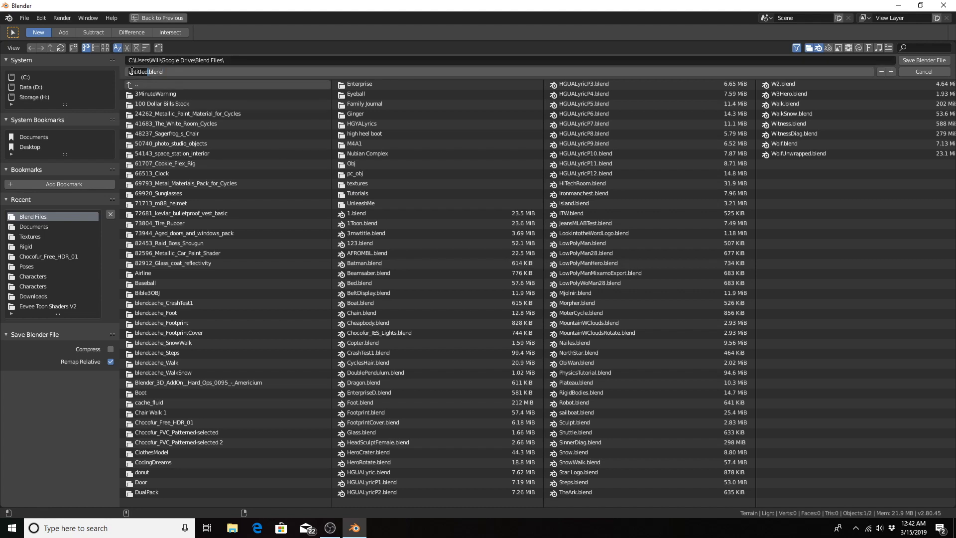
{"action": "type", "text": "FootprintTutorial1"}
{"action": "left_click", "coordinate": [933, 60]}
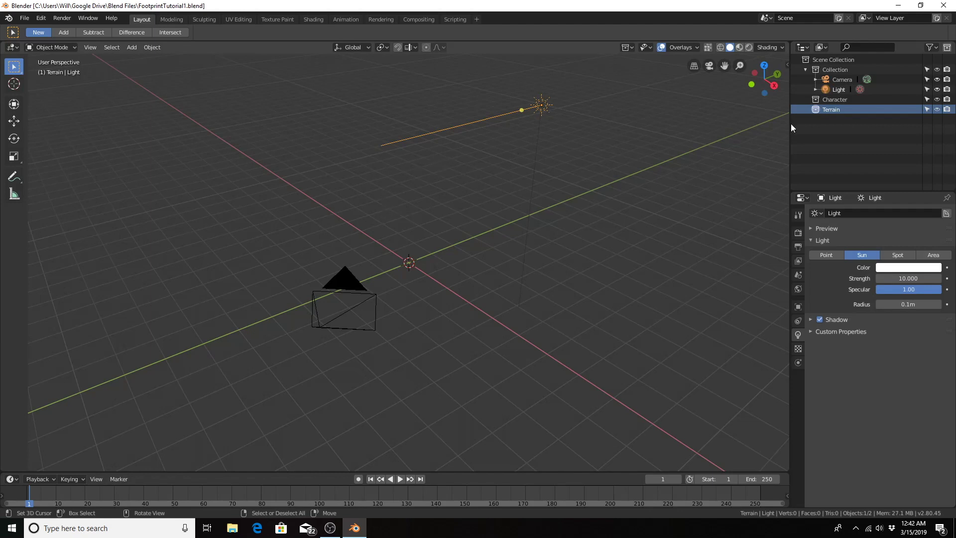
Make Character the active collection and choose Genesis2Walk.fbx for FBX import.
{"action": "left_click", "coordinate": [841, 100]}
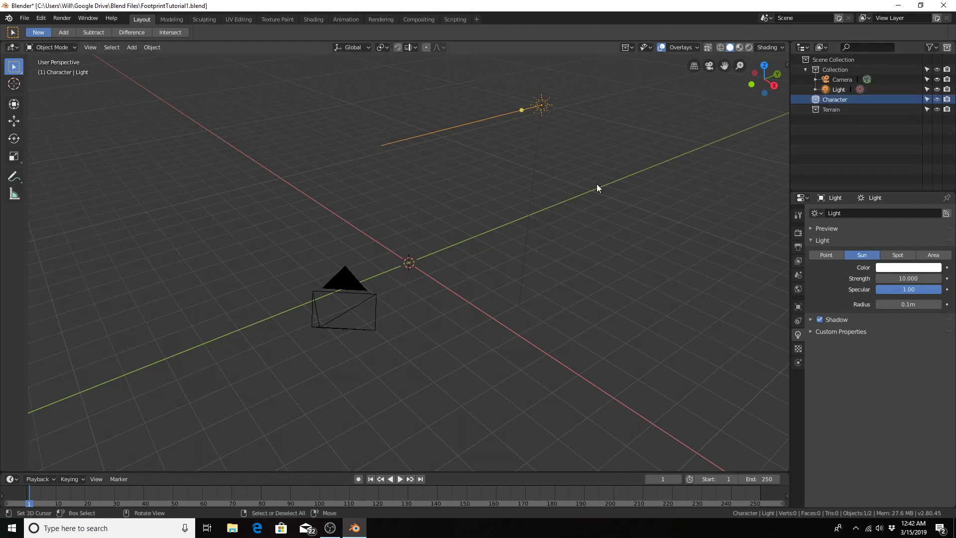
{"action": "left_click", "coordinate": [26, 20]}
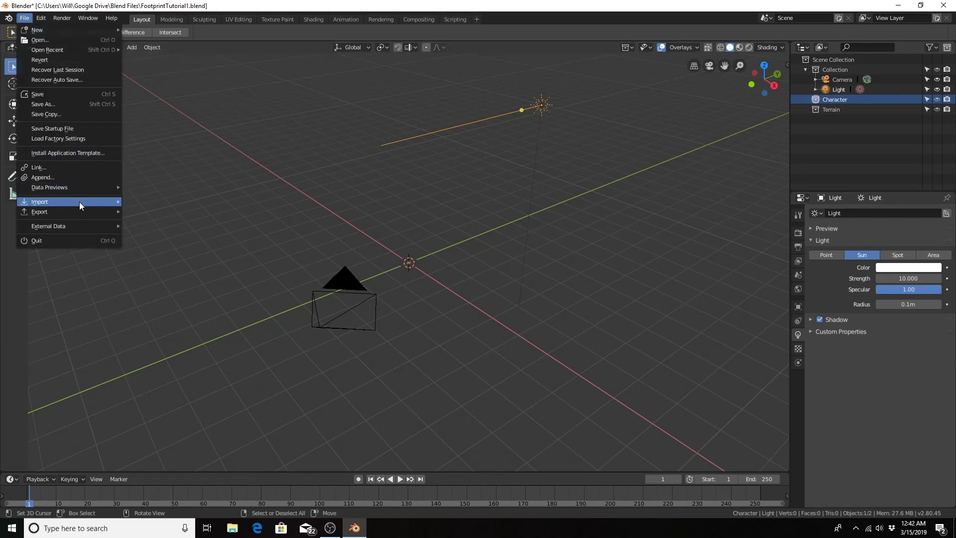
{"action": "mouse_move", "coordinate": [79, 202]}
{"action": "left_click", "coordinate": [159, 223]}
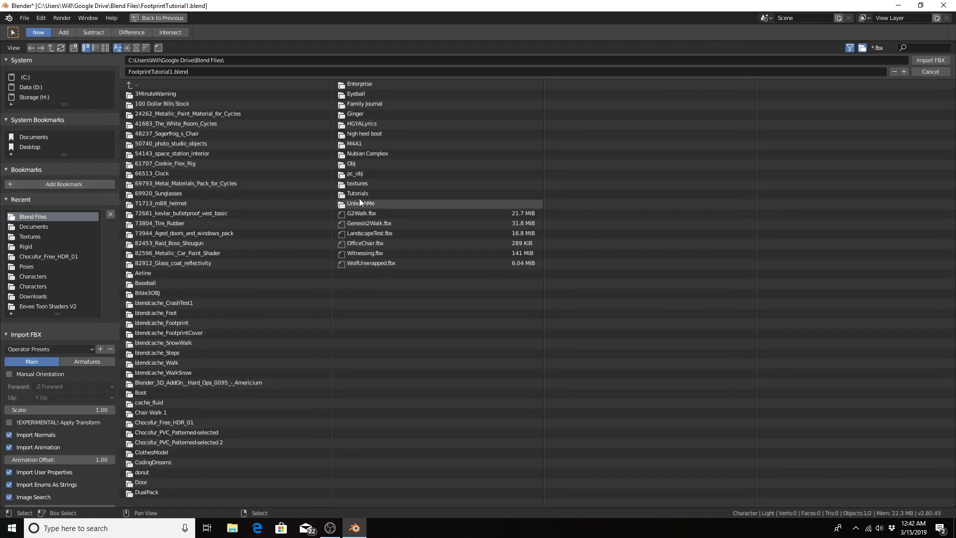
{"action": "left_click", "coordinate": [381, 223]}
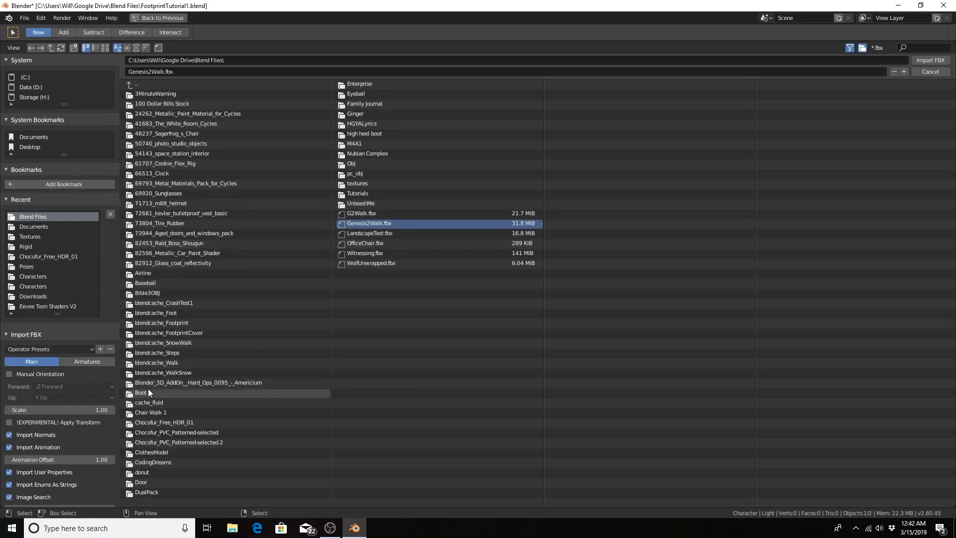
Turn off Use Pre/Post Rotation, set import scale to 5, and import the character.
{"action": "scroll", "coordinate": [47, 418], "scroll_direction": "down", "scroll_amount": 1}
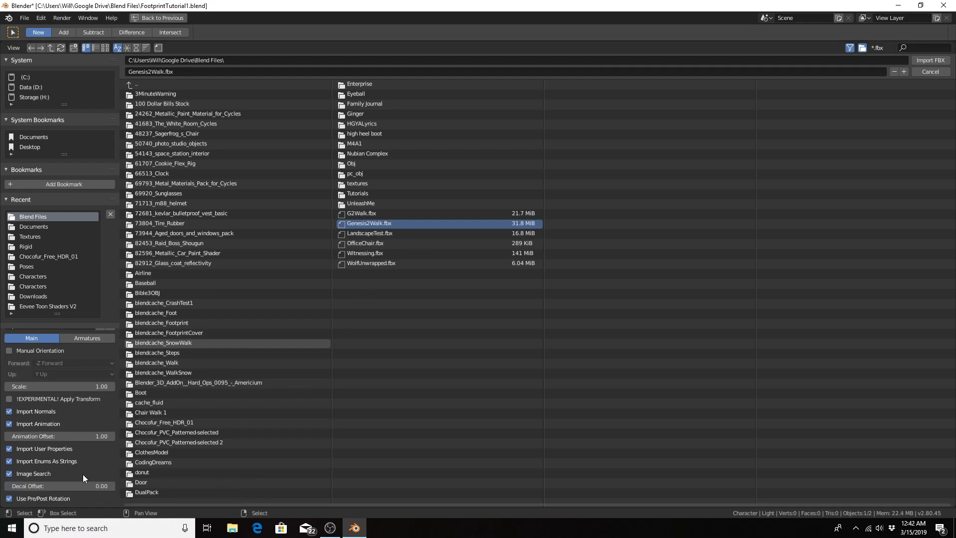
{"action": "left_click", "coordinate": [7, 499]}
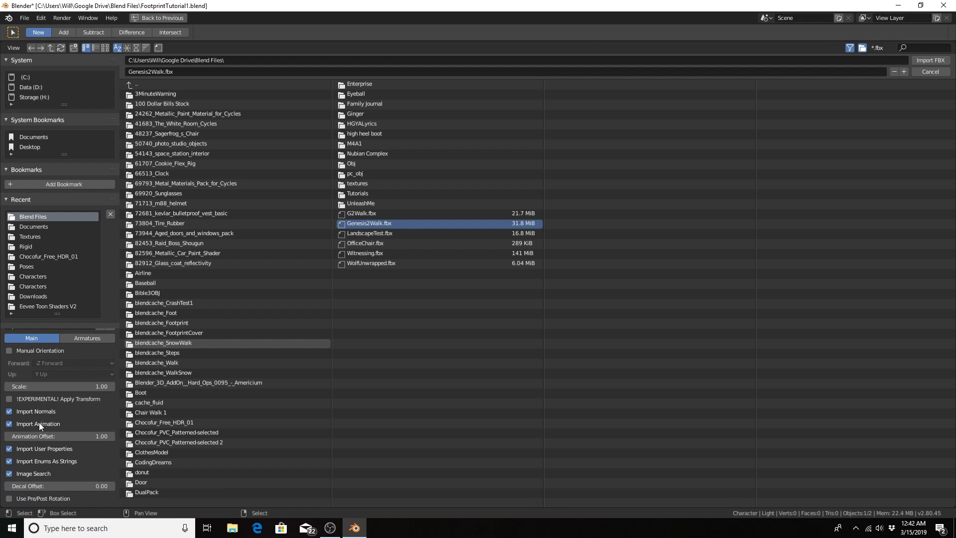
{"action": "left_click", "coordinate": [79, 340]}
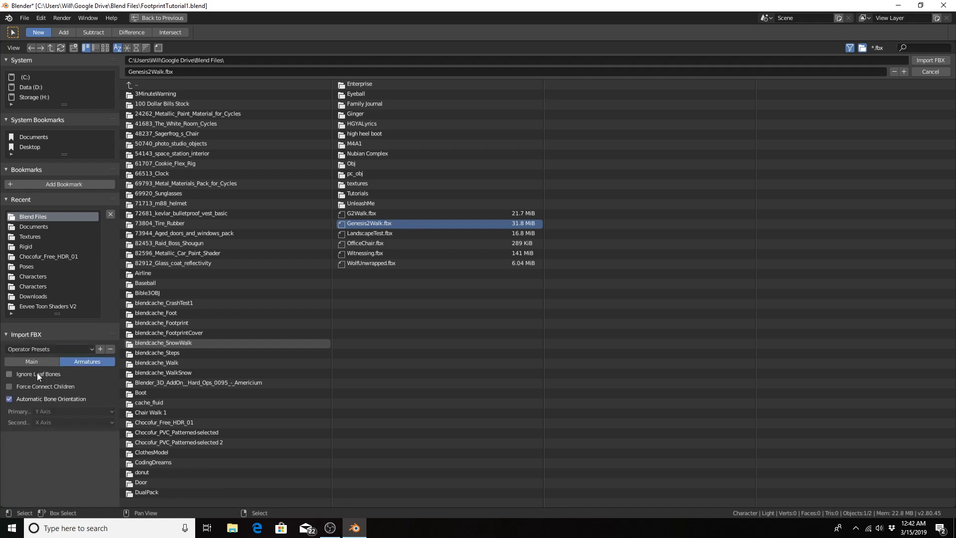
{"action": "left_click", "coordinate": [31, 360]}
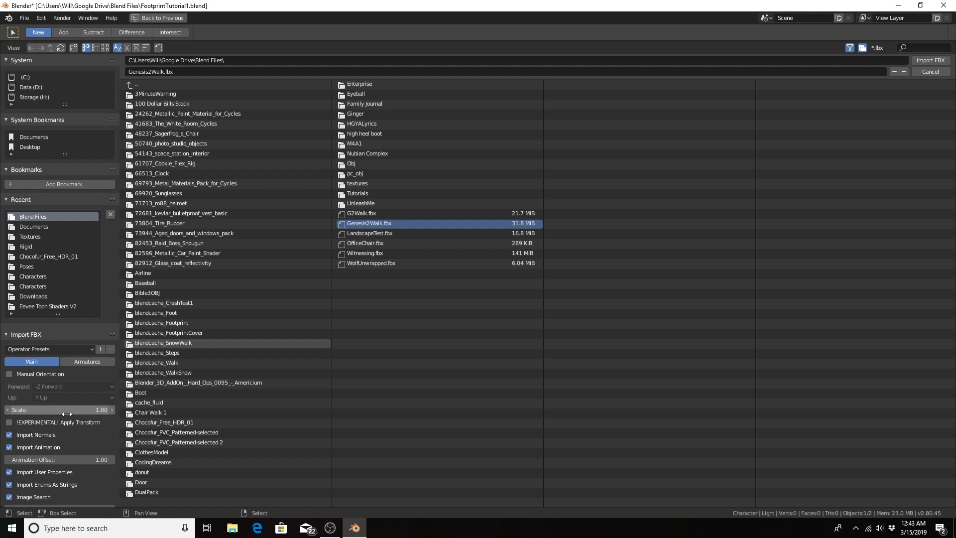
{"action": "left_click", "coordinate": [67, 414]}
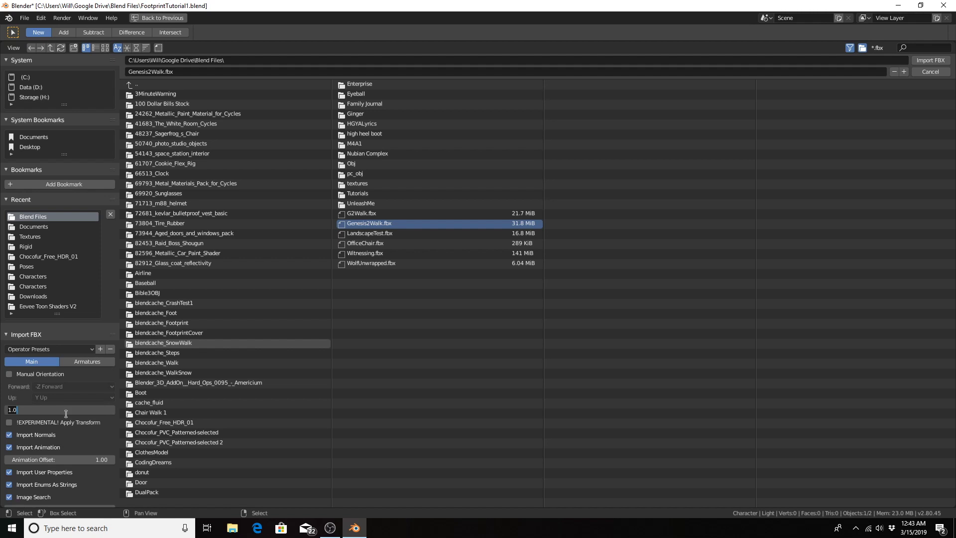
{"action": "type", "text": "5"}
{"action": "key", "text": "Return"}
{"action": "left_click", "coordinate": [934, 61]}
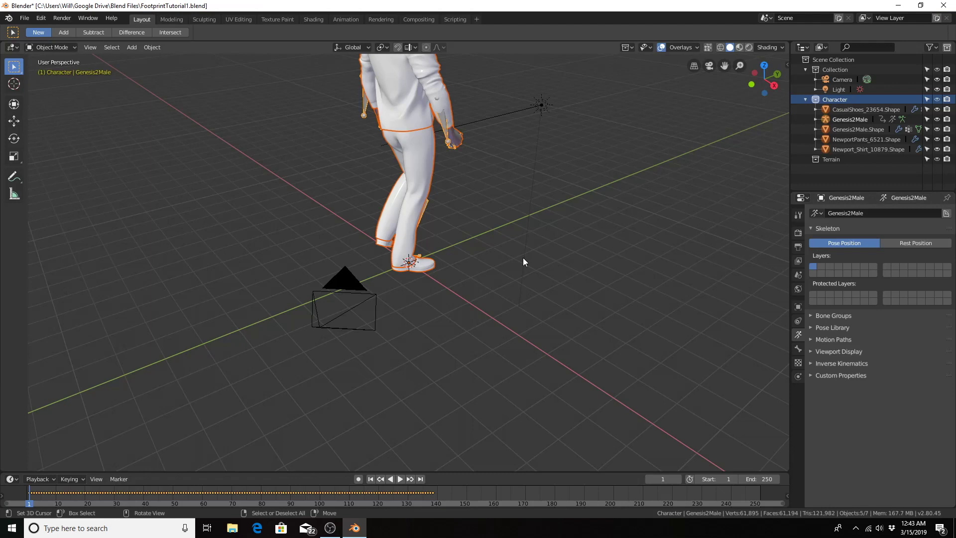
Preview the walk animation, then set the scene end frame to 140.
{"action": "middle_click_drag", "start_coordinate": [527, 260], "coordinate": [491, 264]}
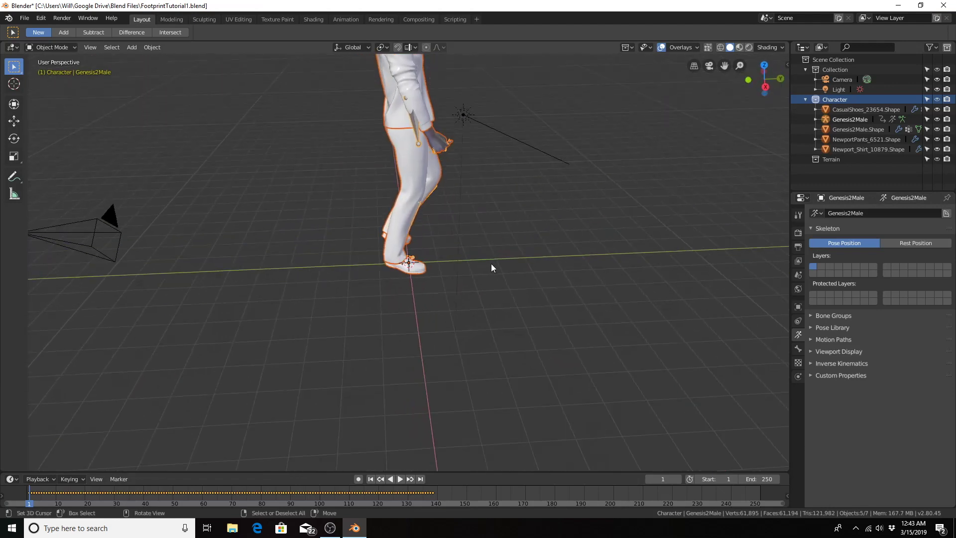
{"action": "key", "text": "space"}
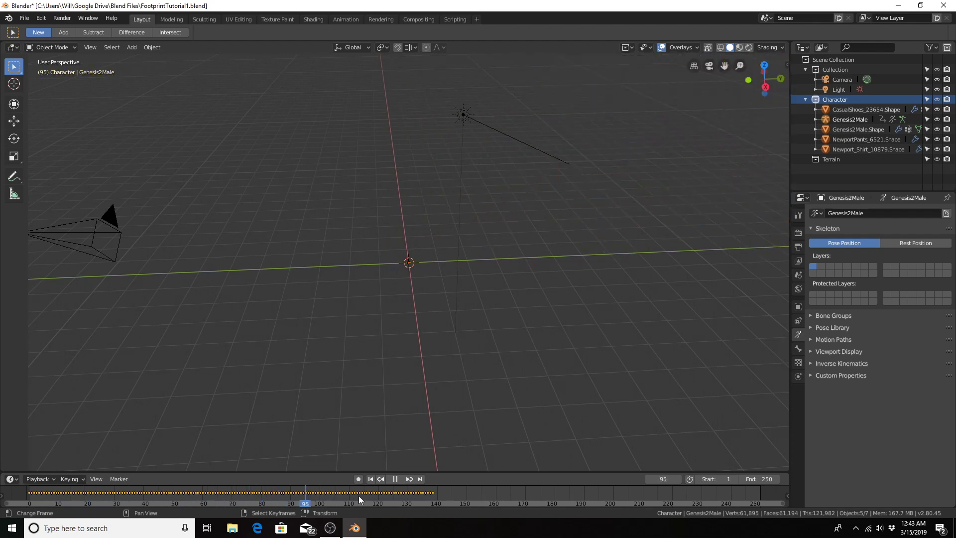
{"action": "key", "text": "space"}
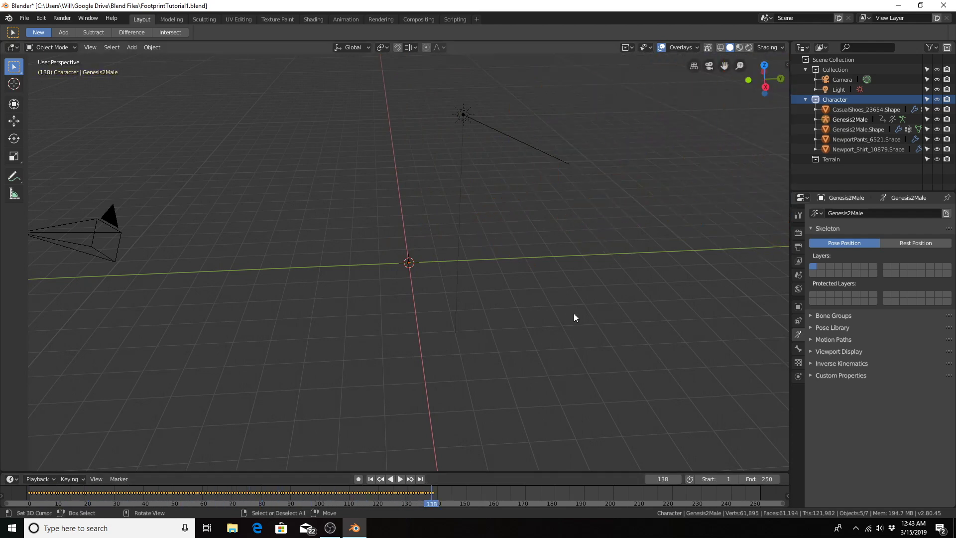
{"action": "middle_click_drag", "start_coordinate": [622, 297], "coordinate": [270, 284]}
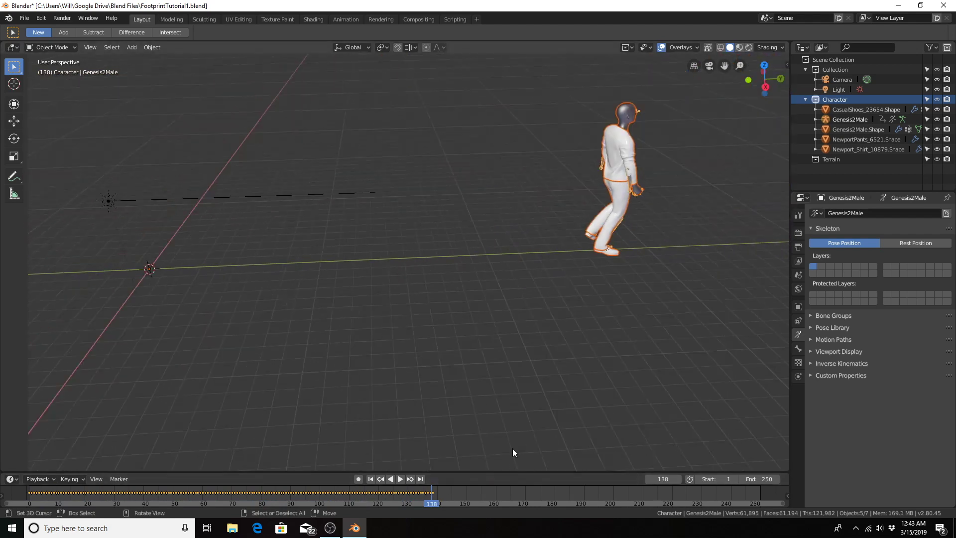
{"action": "left_click", "coordinate": [753, 478]}
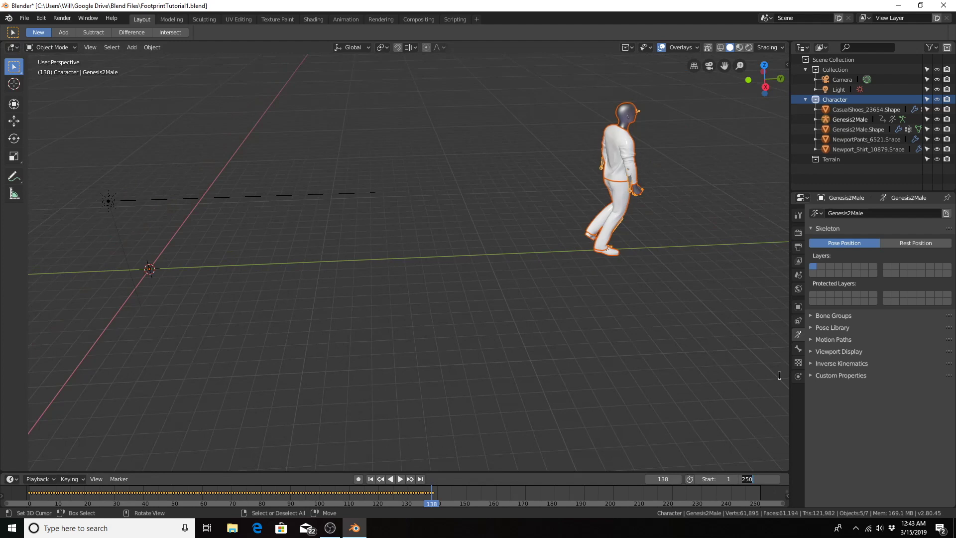
{"action": "type", "text": "140"}
{"action": "key", "text": "Return"}
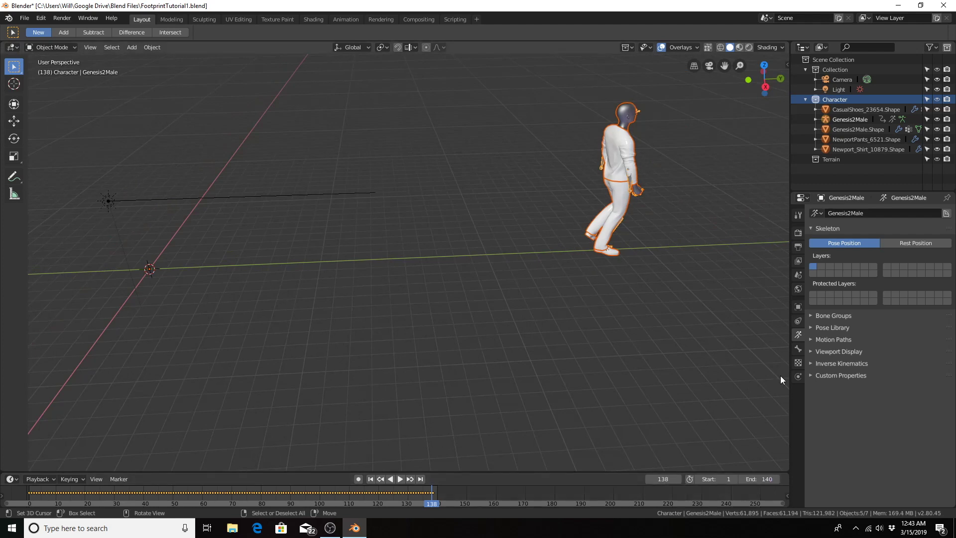
{"action": "middle_click_drag", "start_coordinate": [240, 340], "coordinate": [300, 369], "text": "shift"}
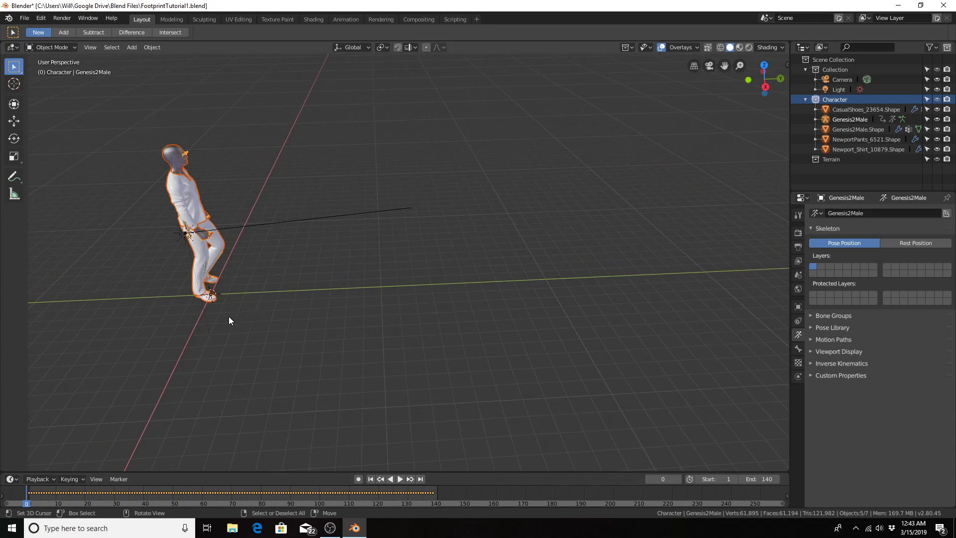
Add a plane at the character's feet and rename its mesh data Terrain.
{"action": "middle_click_drag", "start_coordinate": [229, 317], "coordinate": [240, 314]}
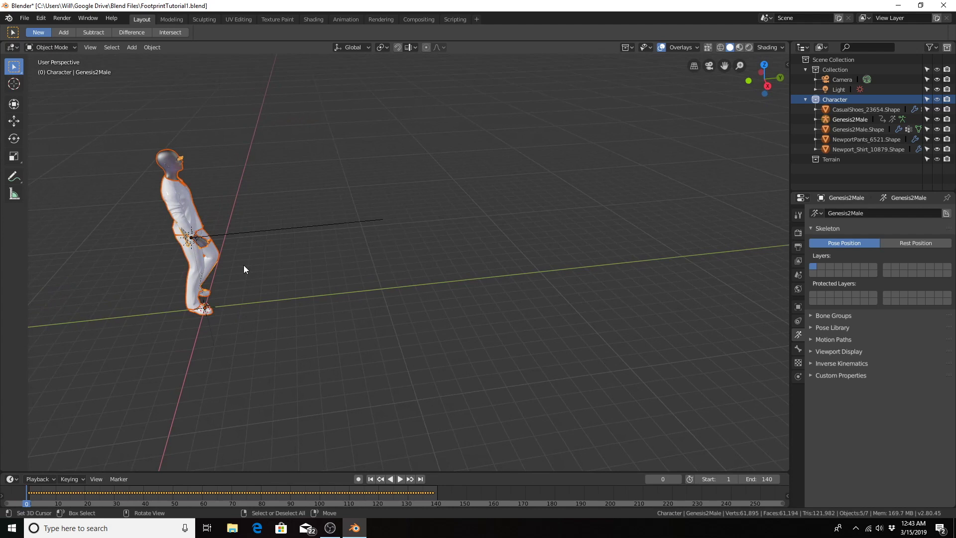
{"action": "key", "text": "shift+a"}
{"action": "mouse_move", "coordinate": [244, 265]}
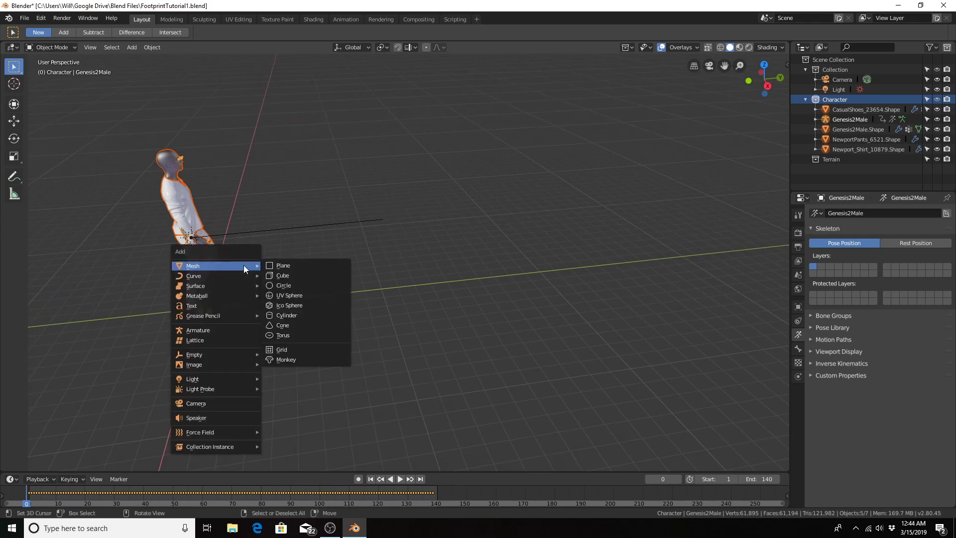
{"action": "left_click", "coordinate": [281, 265]}
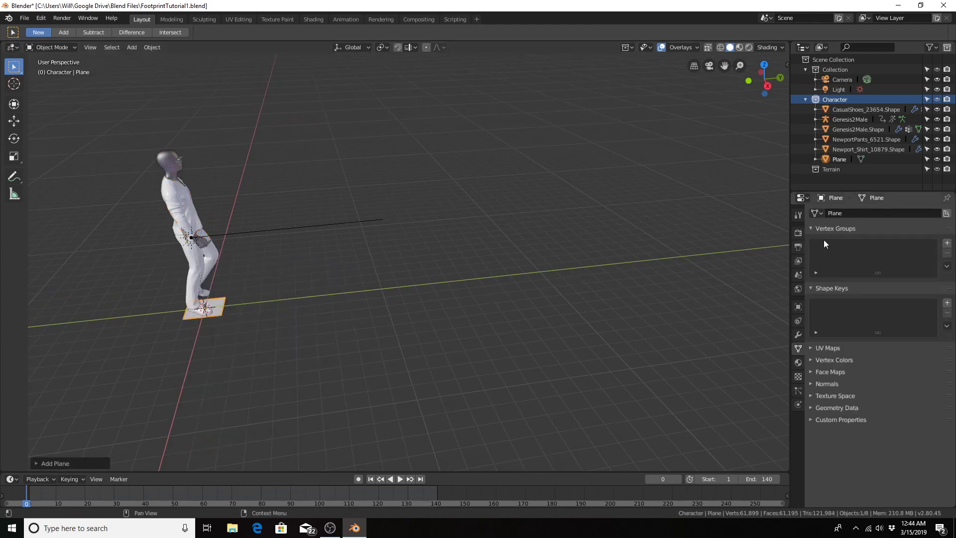
{"action": "left_click", "coordinate": [842, 214]}
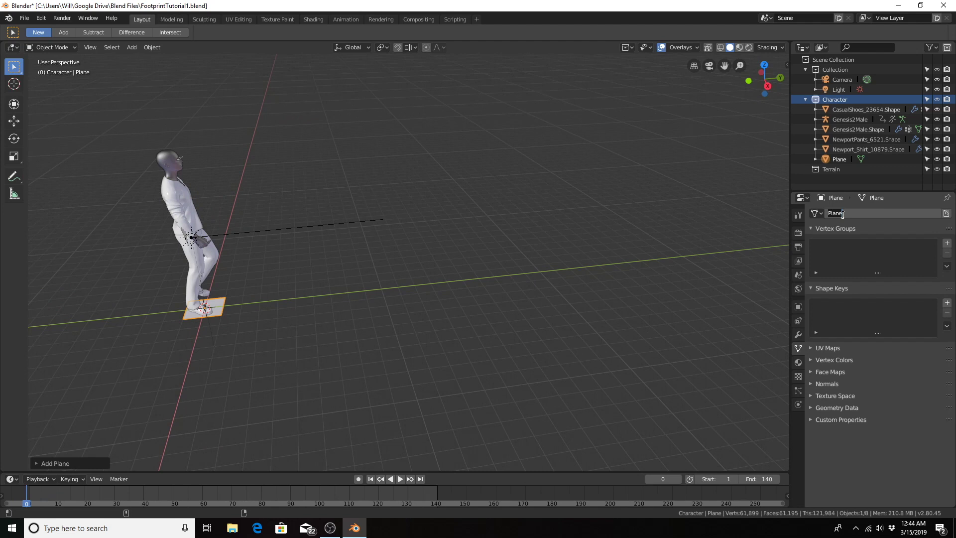
{"action": "type", "text": "Terrain"}
{"action": "key", "text": "Return"}
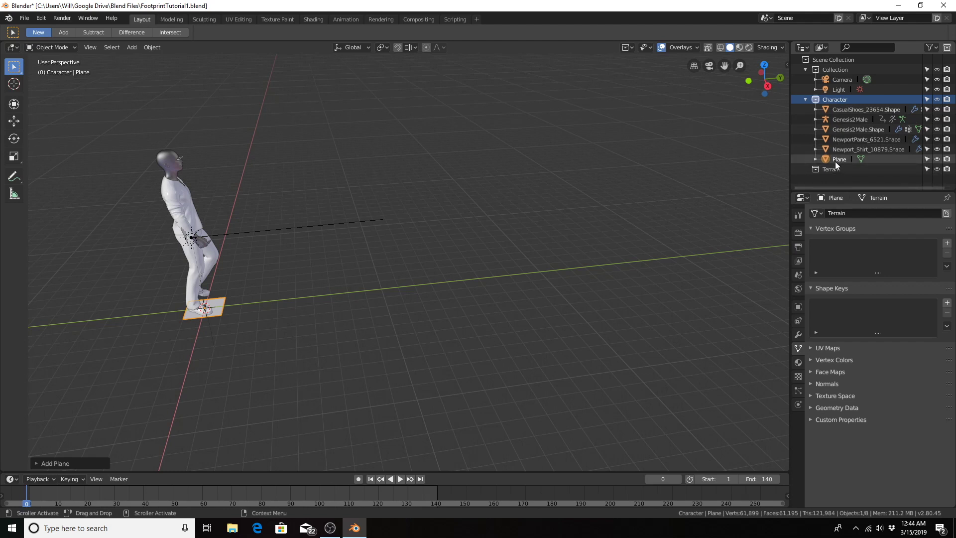
Move Plane into the Terrain collection and rename the object Terrain.
{"action": "left_click_drag", "start_coordinate": [832, 161], "coordinate": [835, 166]}
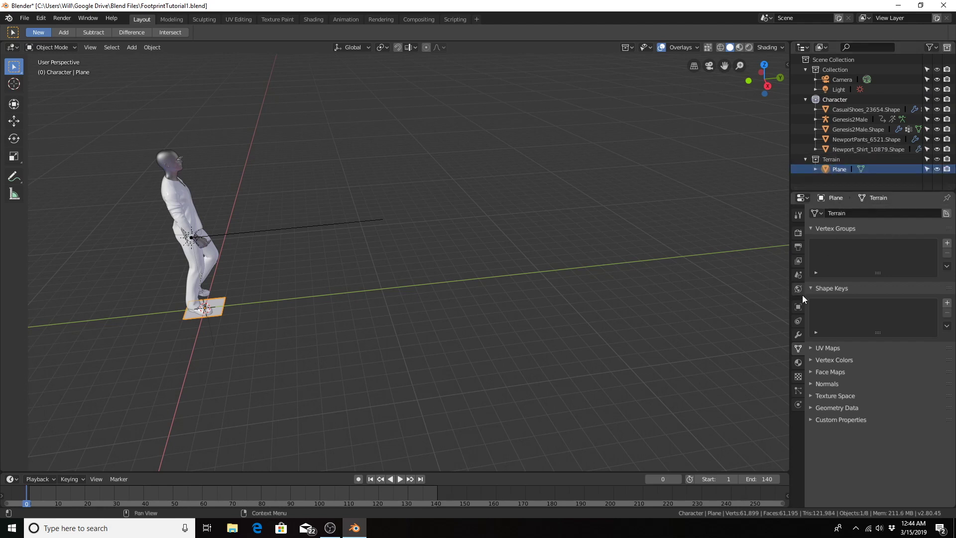
{"action": "left_click", "coordinate": [798, 307]}
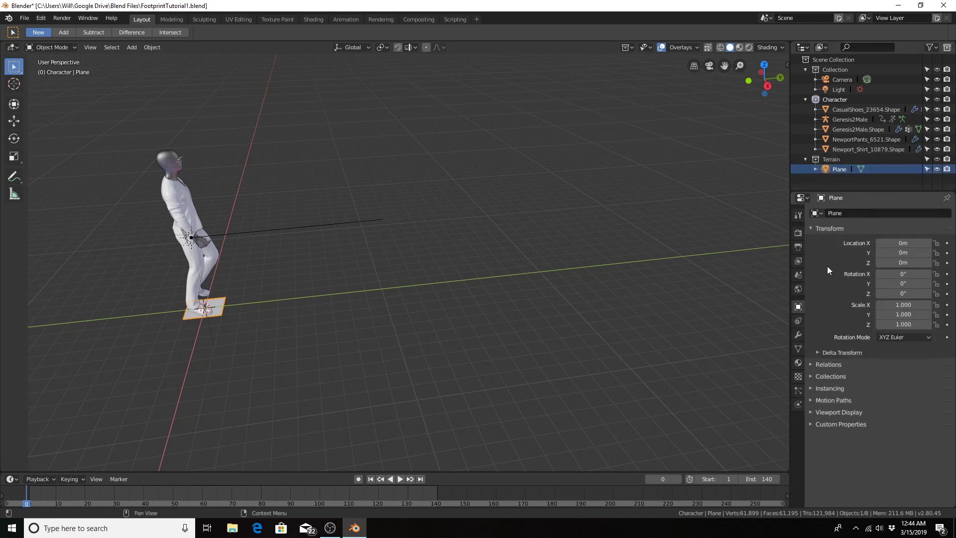
{"action": "left_click", "coordinate": [845, 212]}
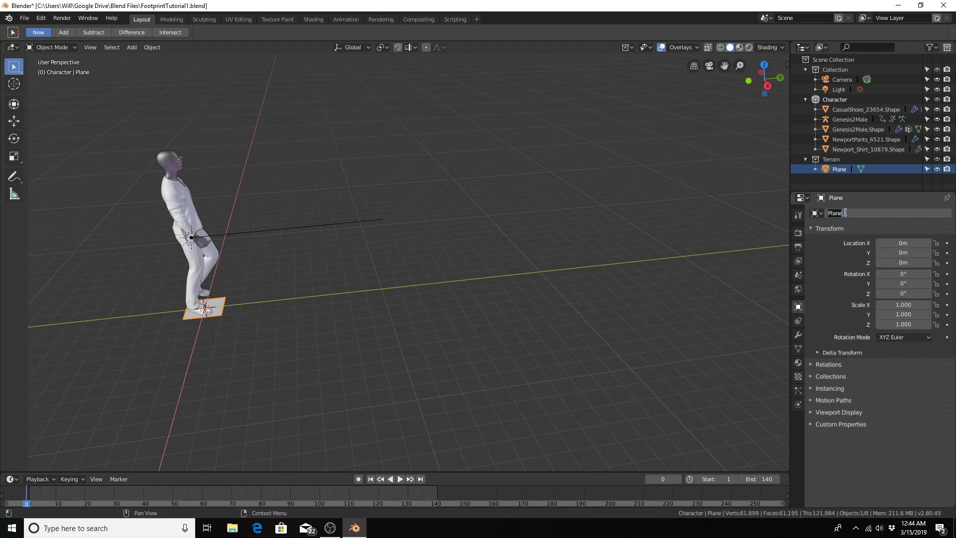
{"action": "type", "text": "Terrain"}
{"action": "key", "text": "Return"}
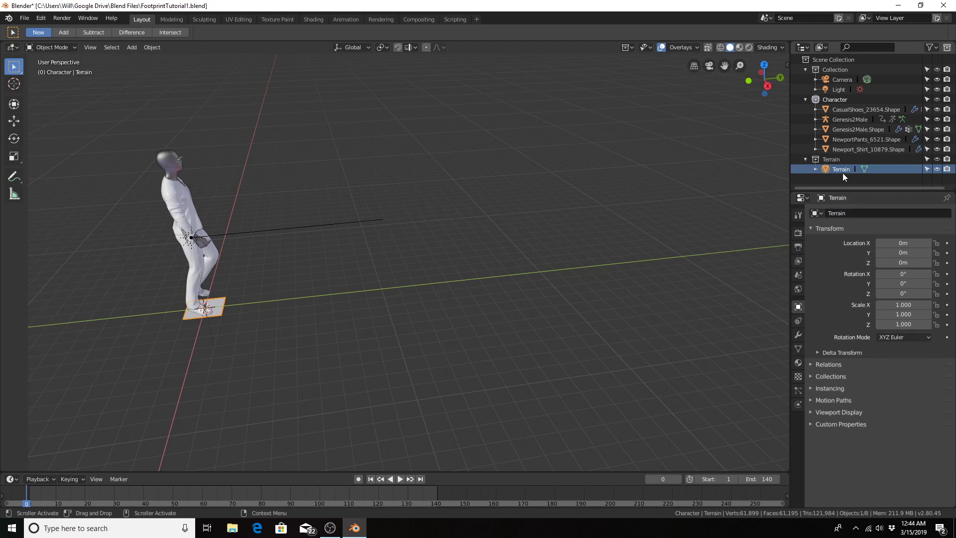
Scale the Terrain plane by 10 with s10 into a broad ground.
{"action": "middle_click_drag", "start_coordinate": [240, 296], "coordinate": [321, 322]}
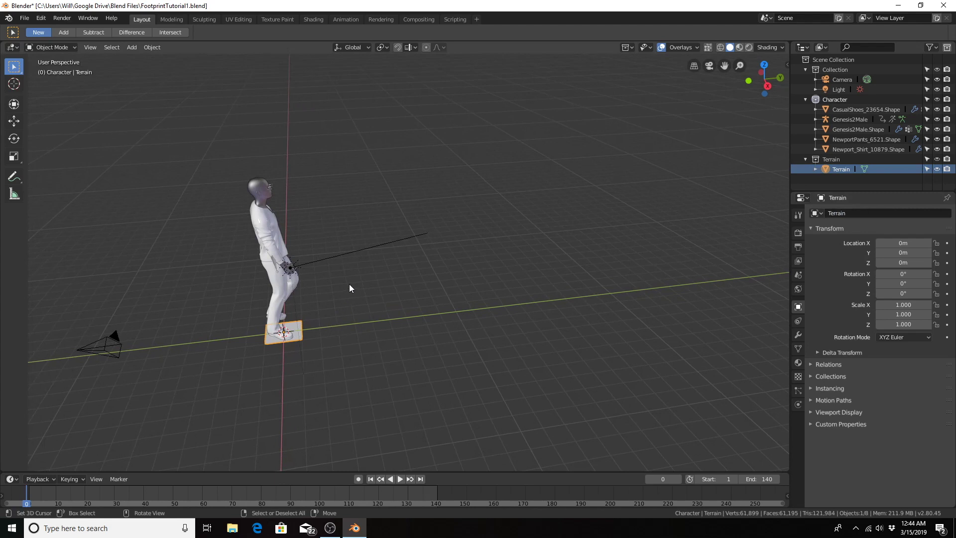
{"action": "type", "text": "s10"}
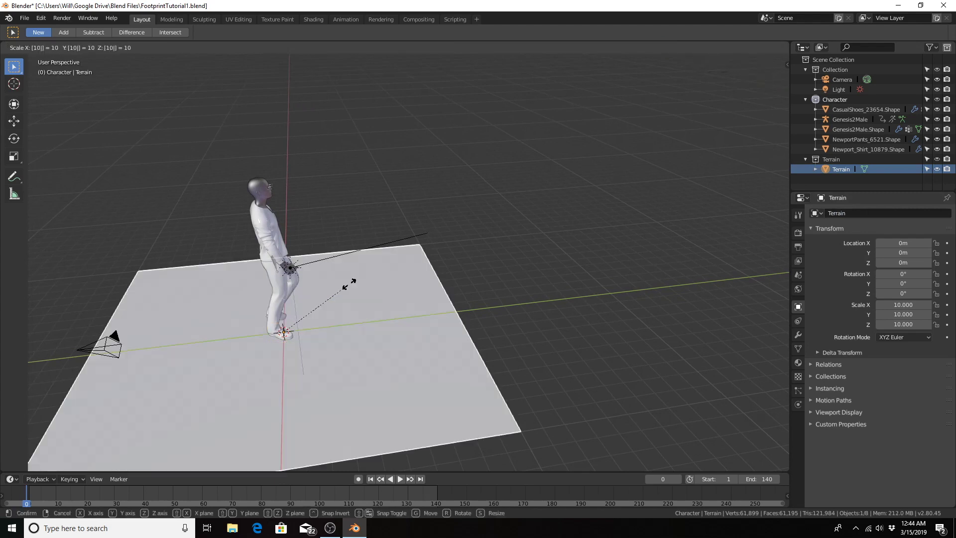
{"action": "key", "text": "Return"}
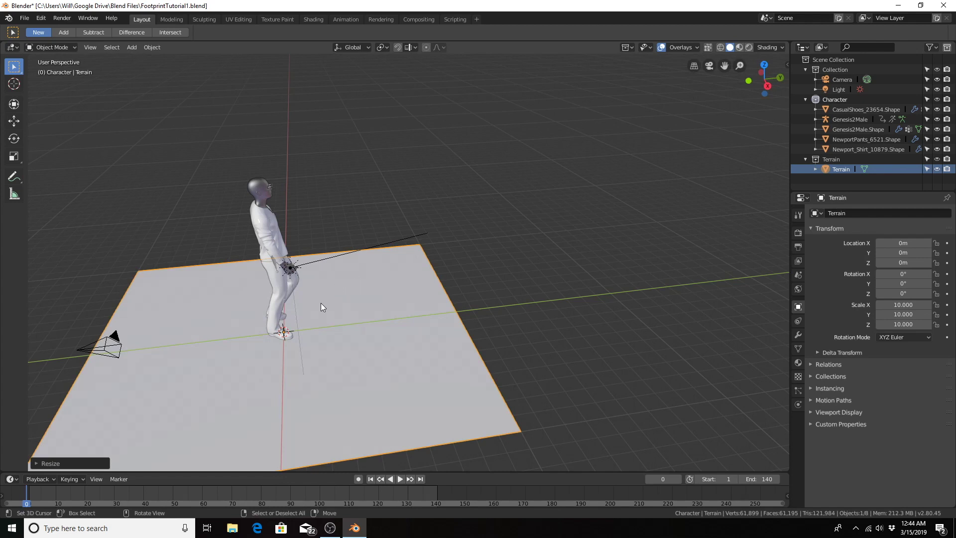
{"action": "middle_click_drag", "start_coordinate": [321, 302], "coordinate": [296, 320]}
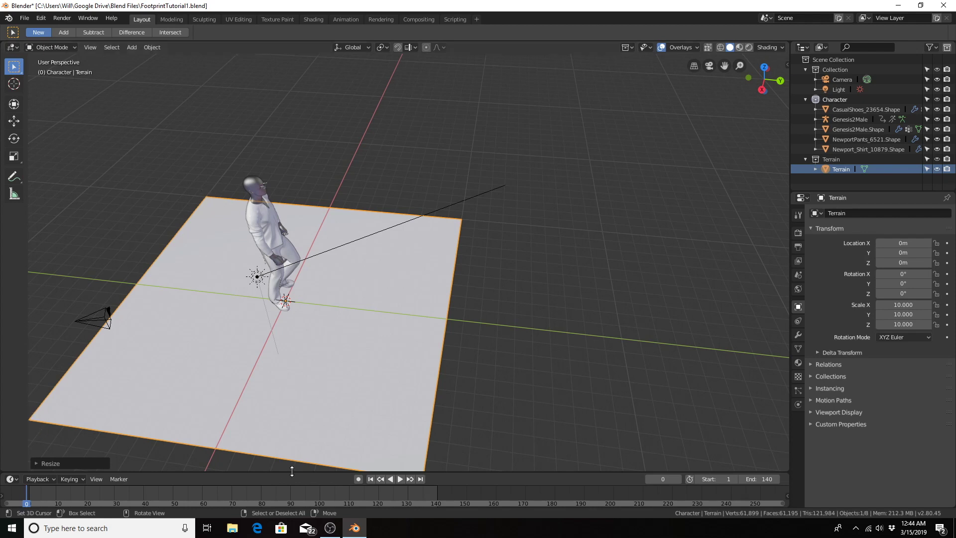
In Edit Mode, subdivide the whole plane with 100 cuts.
{"action": "middle_click_drag", "start_coordinate": [247, 289], "coordinate": [258, 285]}
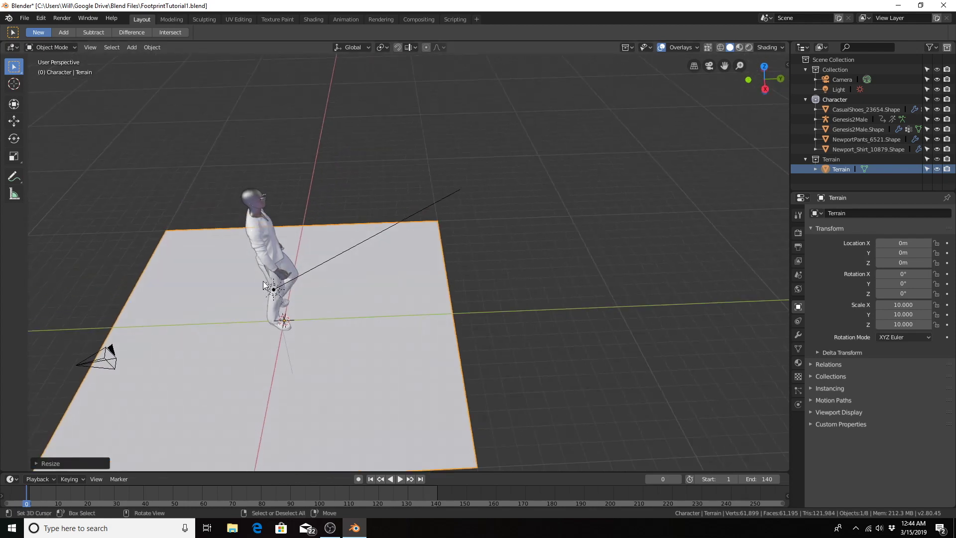
{"action": "key", "text": "Tab"}
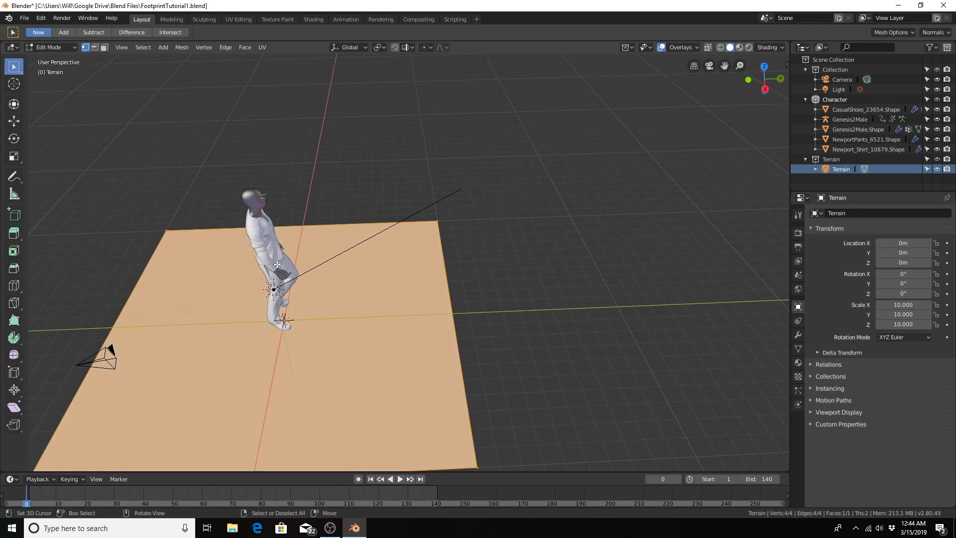
{"action": "middle_click_drag", "start_coordinate": [187, 204], "coordinate": [224, 174], "text": "shift"}
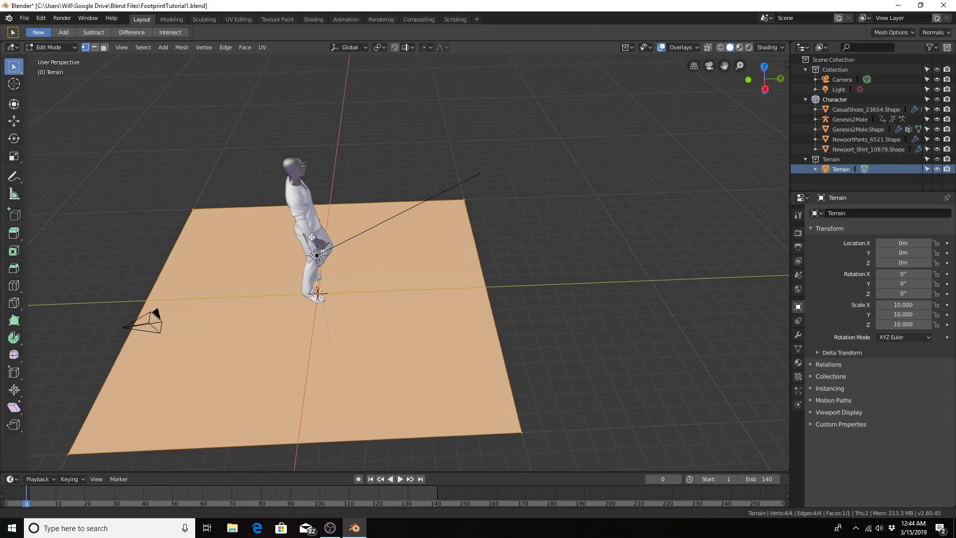
{"action": "right_click", "coordinate": [222, 171]}
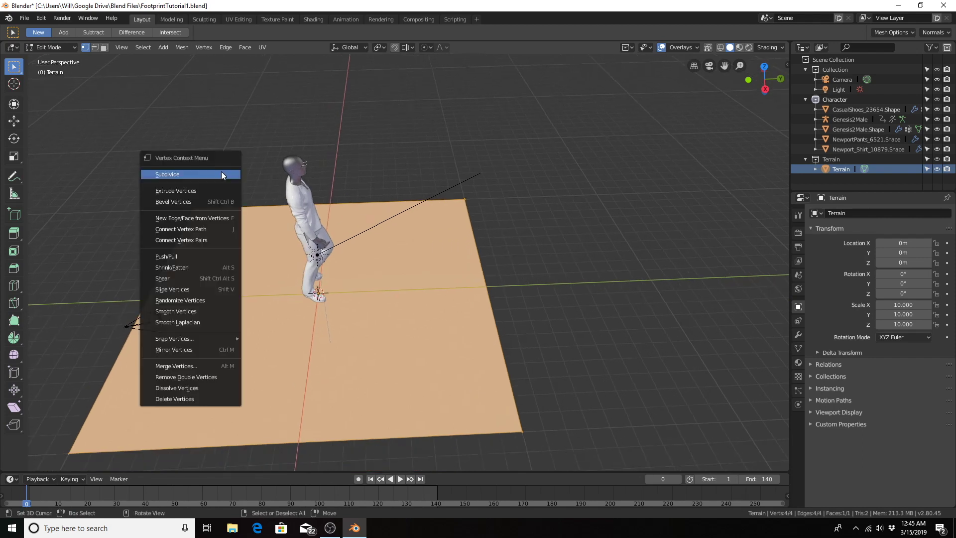
{"action": "left_click", "coordinate": [168, 174]}
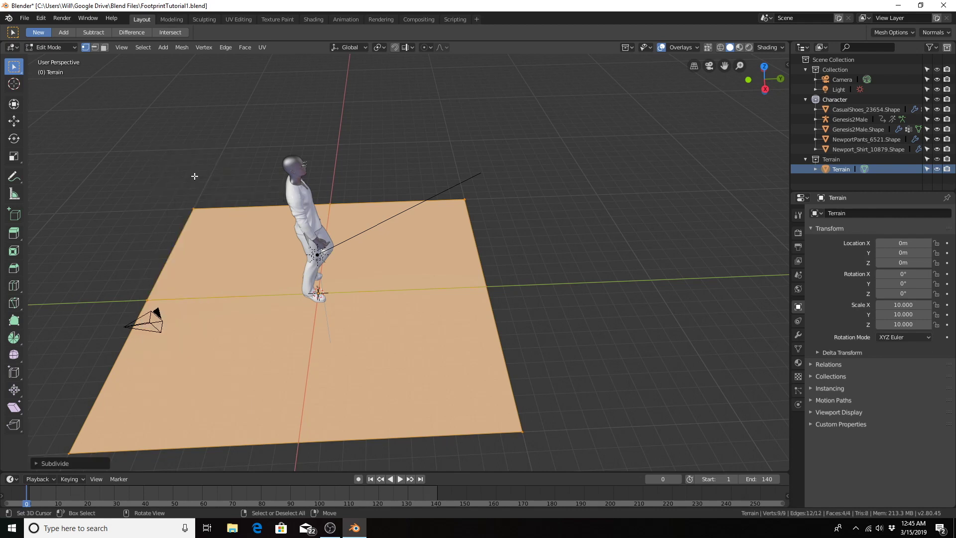
{"action": "left_click", "coordinate": [39, 463]}
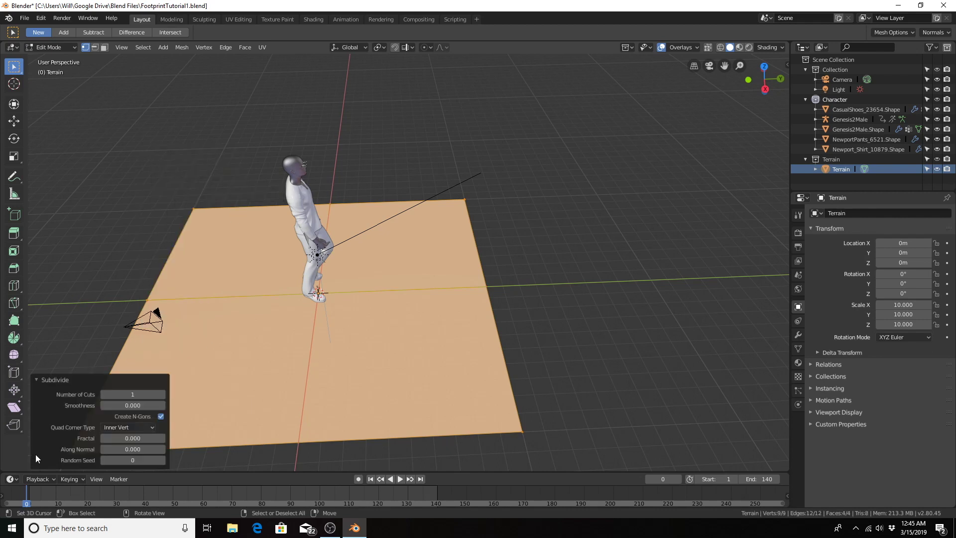
{"action": "left_click", "coordinate": [134, 394]}
{"action": "type", "text": "100"}
{"action": "key", "text": "Return"}
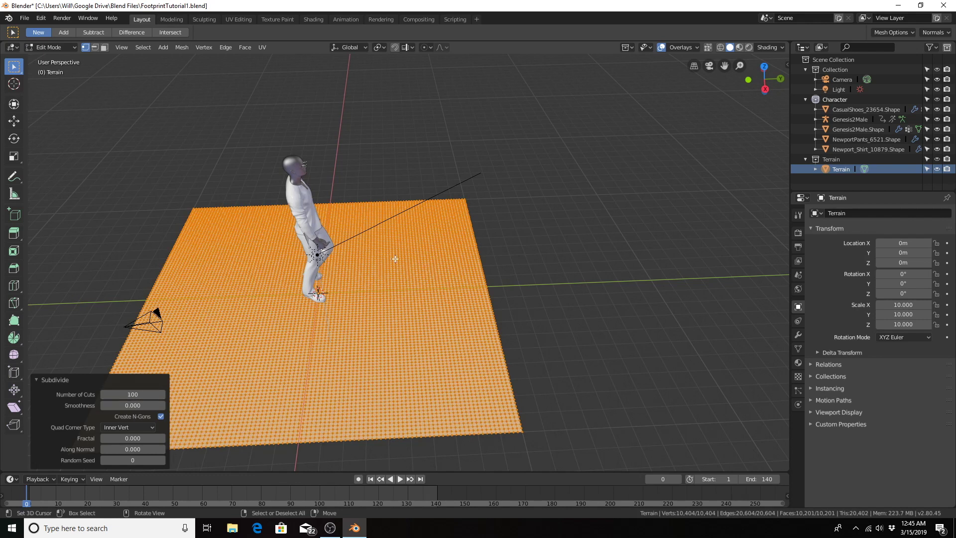
{"action": "left_click", "coordinate": [137, 395]}
{"action": "key", "text": "Return"}
Subdivide the dense mesh once more and return to Object Mode.
{"action": "right_click", "coordinate": [242, 166]}
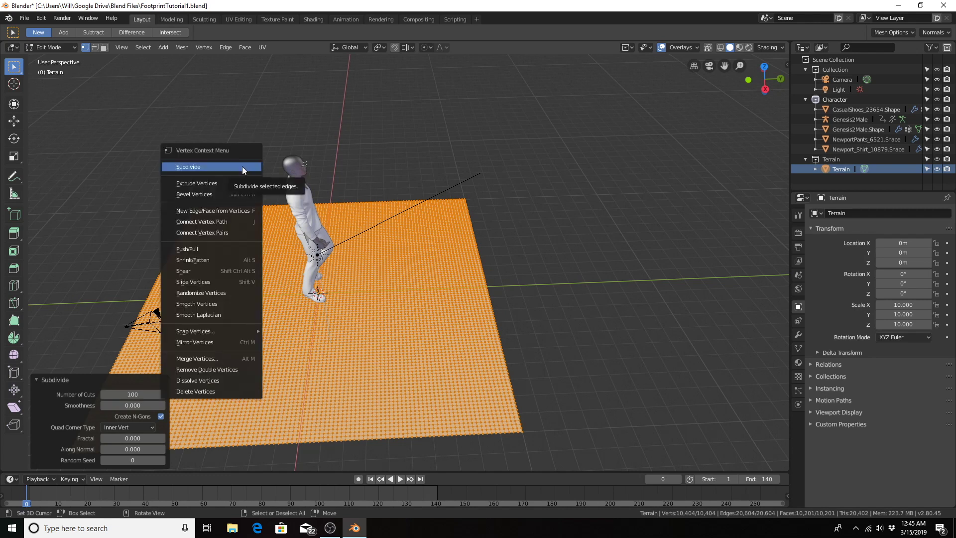
{"action": "left_click", "coordinate": [242, 166]}
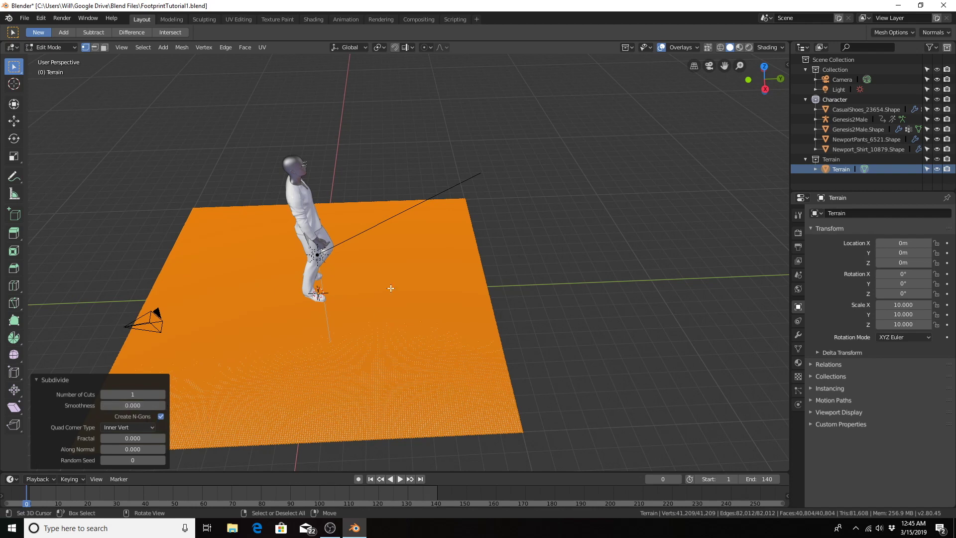
{"action": "key", "text": "Tab"}
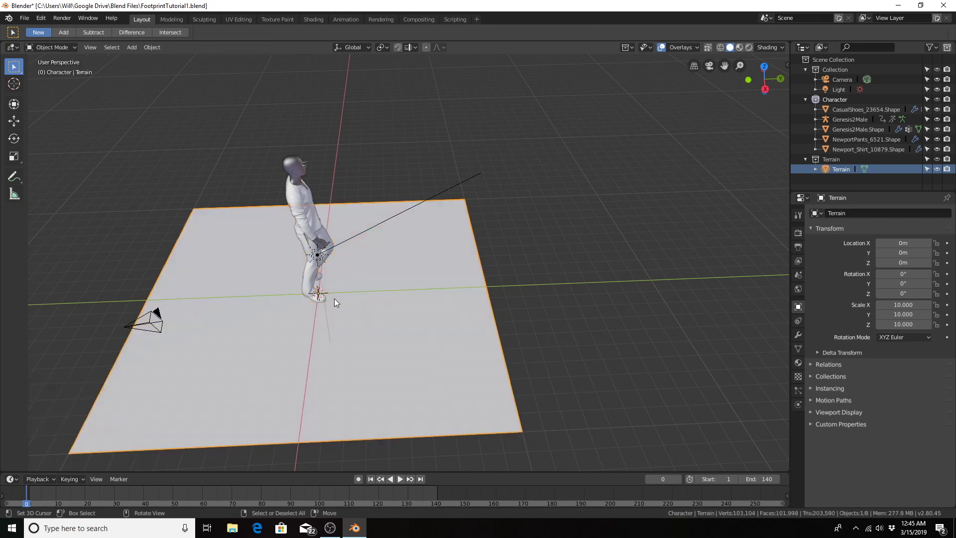
{"action": "middle_click_drag", "start_coordinate": [327, 318], "coordinate": [340, 297]}
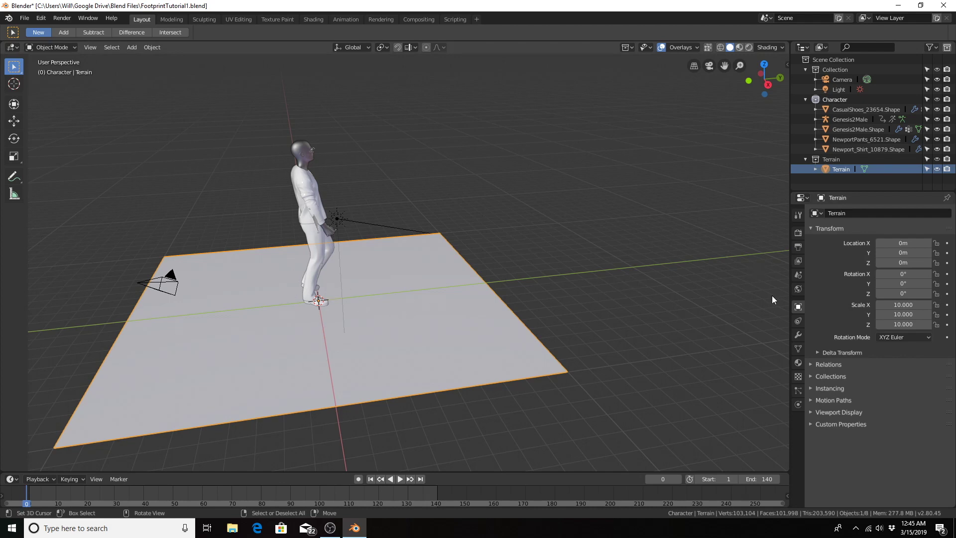
Add a Displace modifier to the Terrain with strength 0.05.
{"action": "left_click", "coordinate": [799, 335]}
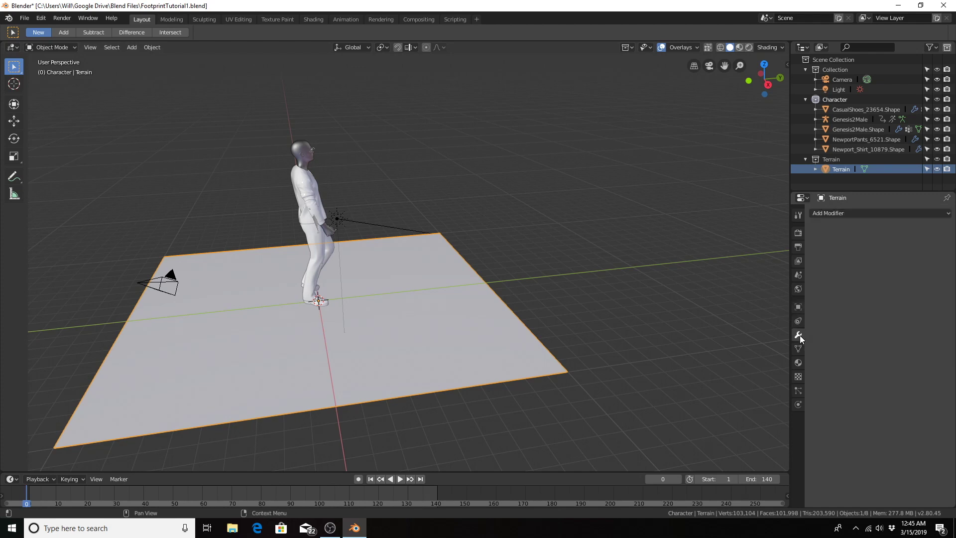
{"action": "left_click", "coordinate": [845, 214]}
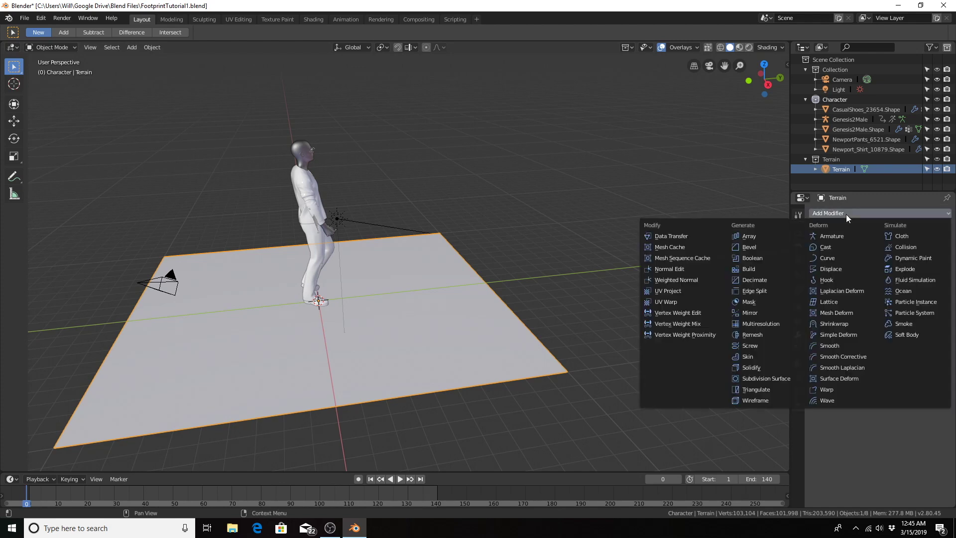
{"action": "left_click", "coordinate": [830, 269]}
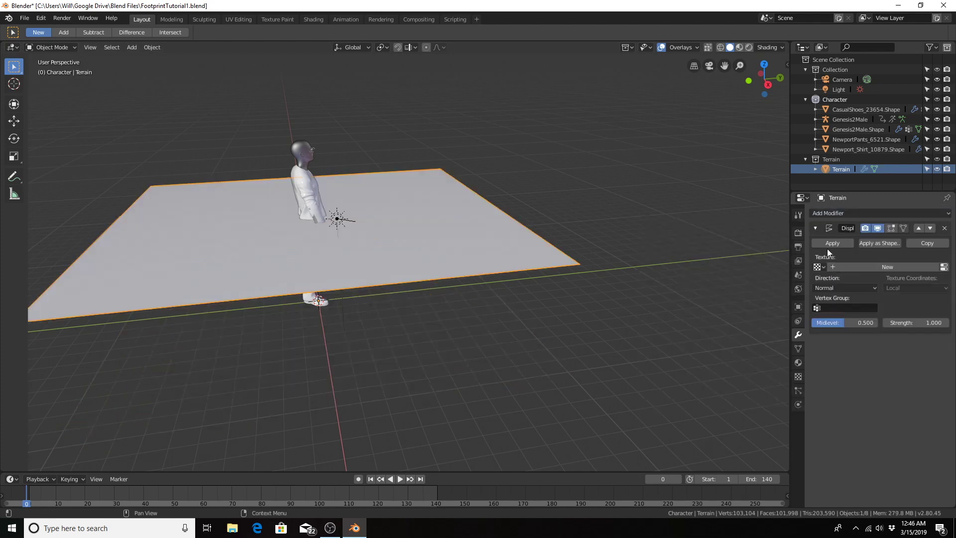
{"action": "left_click", "coordinate": [920, 323]}
{"action": "type", "text": "0.05"}
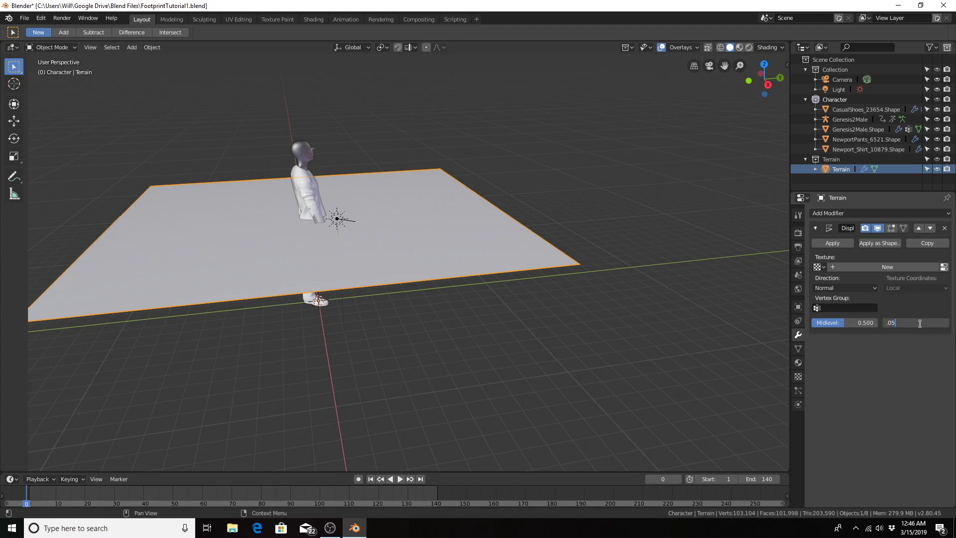
{"action": "key", "text": "Return"}
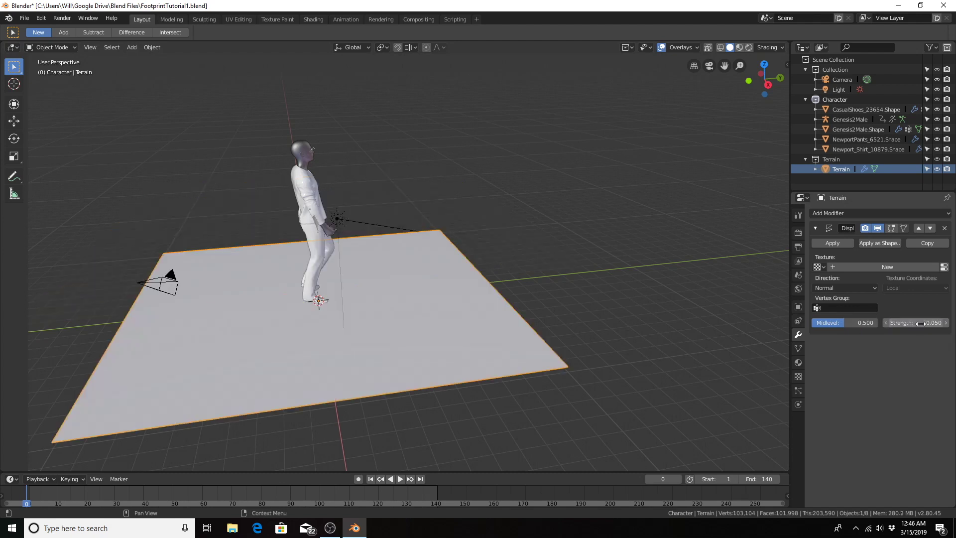
Create a new displacement texture and name it Terrain.
{"action": "left_click", "coordinate": [871, 267]}
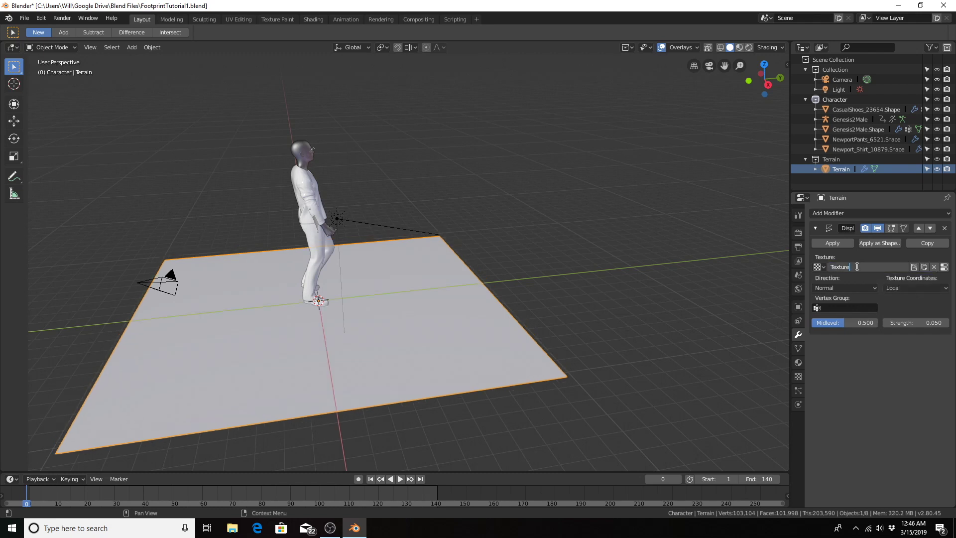
{"action": "key", "text": "ctrl+a"}
{"action": "type", "text": "Terrain"}
{"action": "key", "text": "Return"}
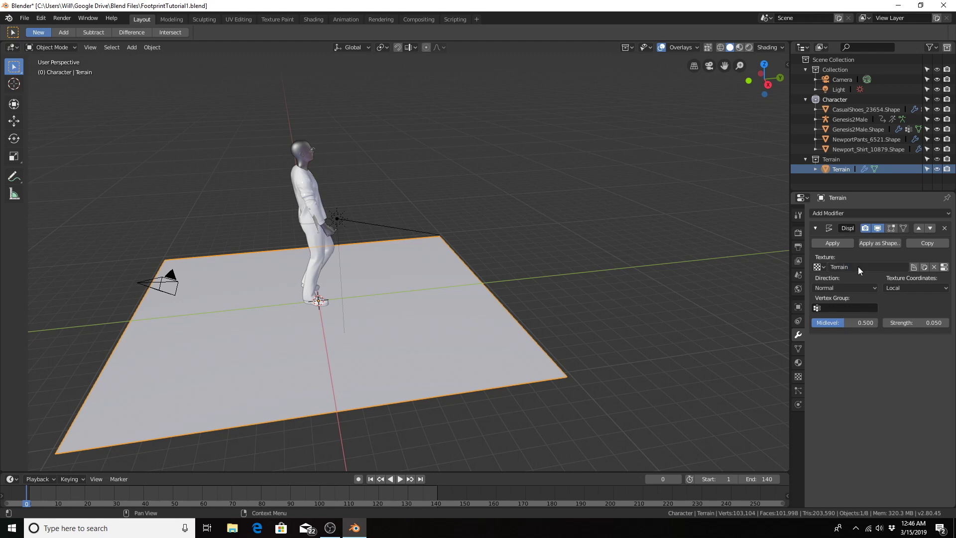
Change the Terrain texture type to Clouds and orbit to view the bumpy ground.
{"action": "left_click", "coordinate": [798, 378]}
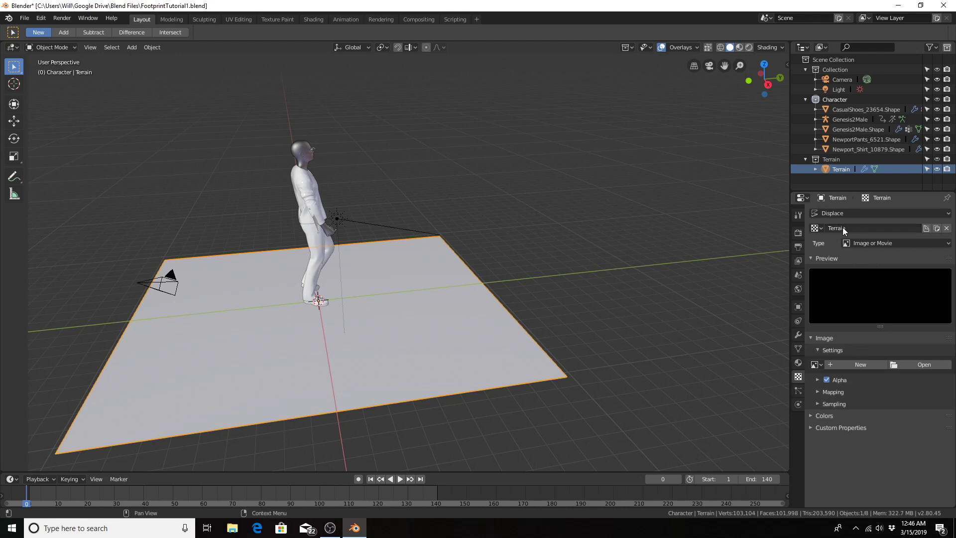
{"action": "left_click", "coordinate": [870, 243]}
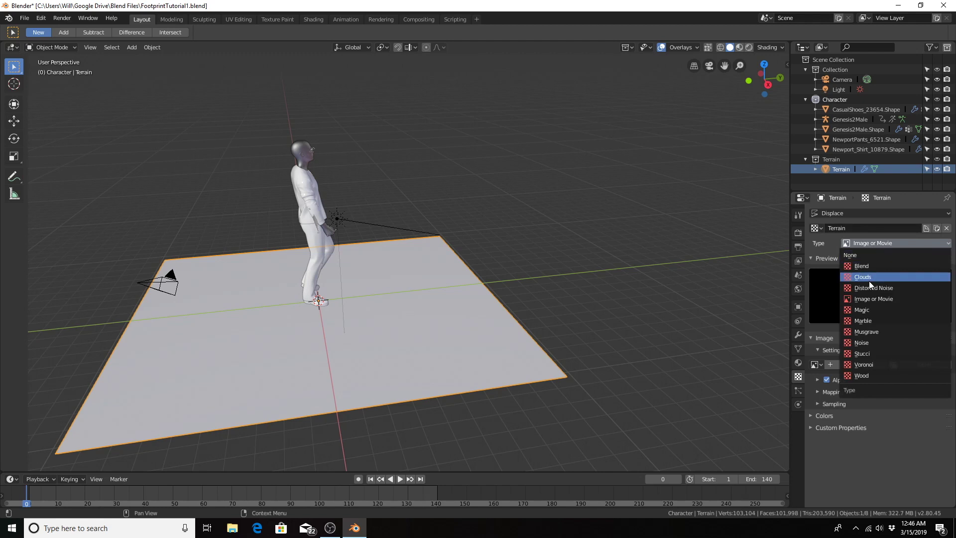
{"action": "left_click", "coordinate": [868, 276]}
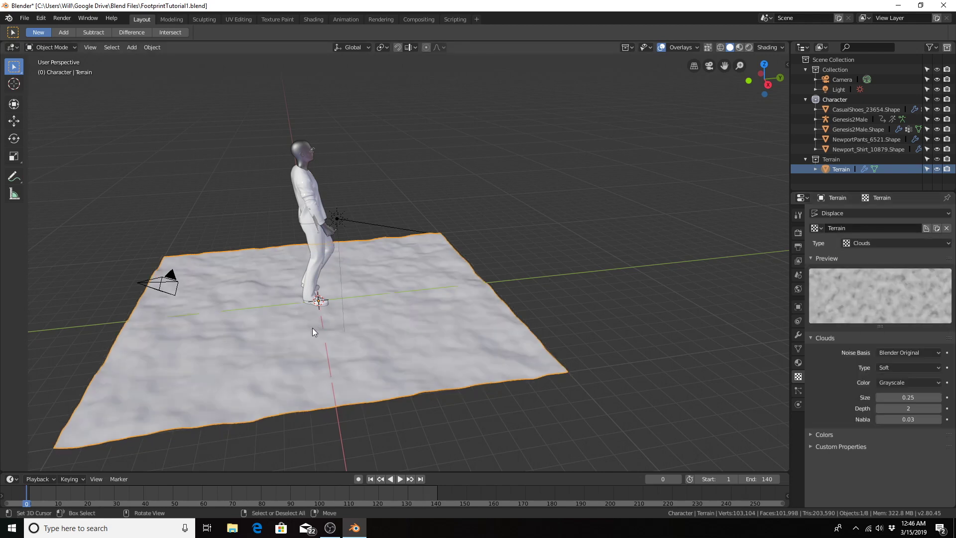
{"action": "mouse_move", "coordinate": [312, 327]}
{"action": "middle_mouse_down"}
{"action": "mouse_move", "coordinate": [321, 351]}
{"action": "mouse_move", "coordinate": [312, 341]}
{"action": "middle_mouse_up"}
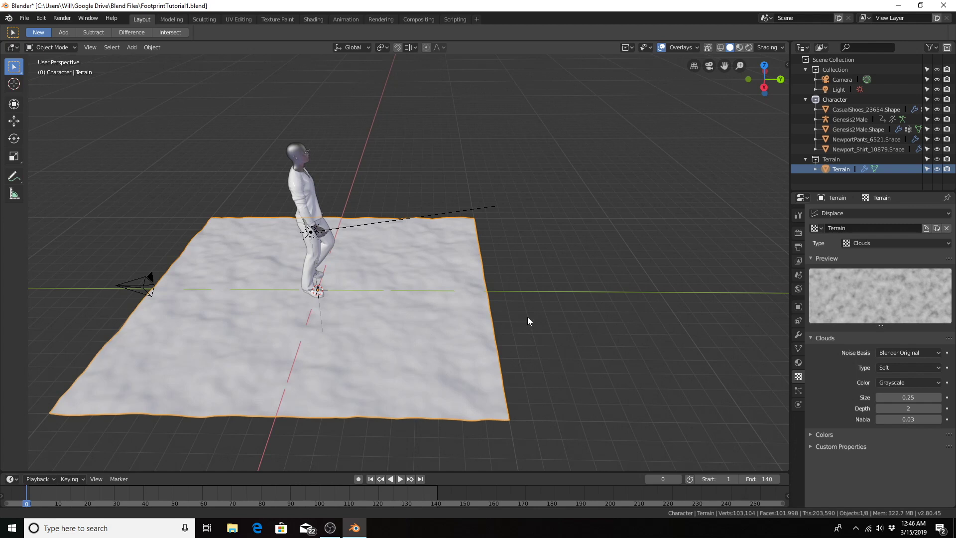
Move the Terrain 9.21 m along global Y so it stretches ahead of the character.
{"action": "middle_click_drag", "start_coordinate": [527, 320], "coordinate": [485, 297]}
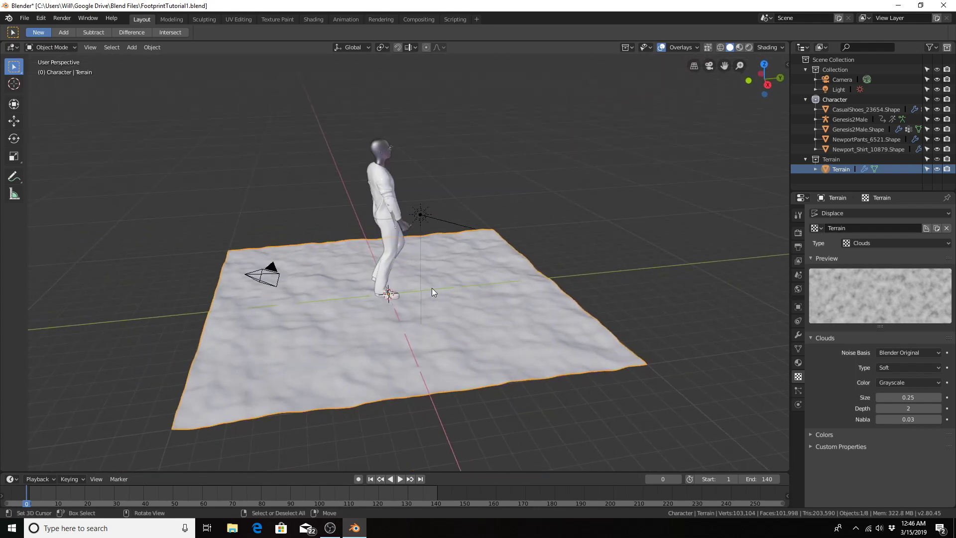
{"action": "key", "text": "g"}
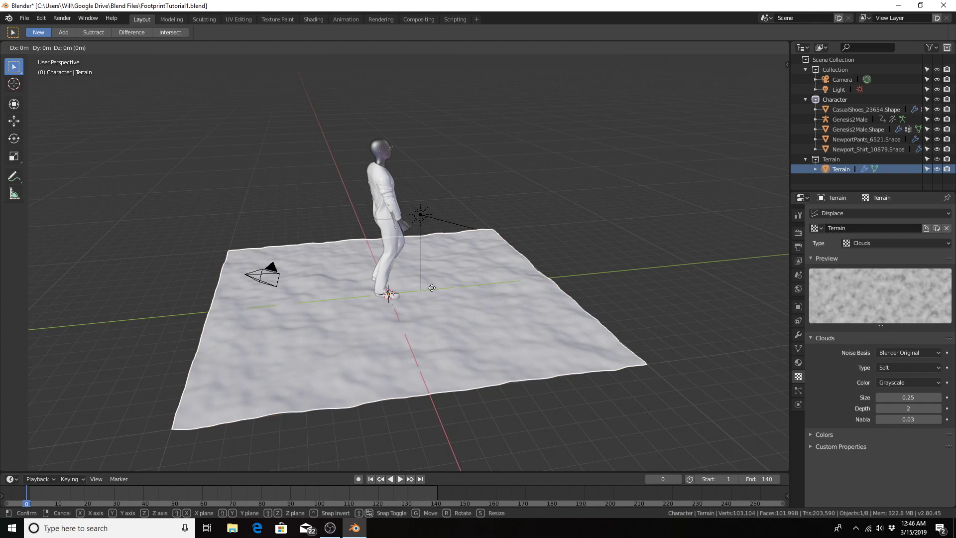
{"action": "key", "text": "y"}
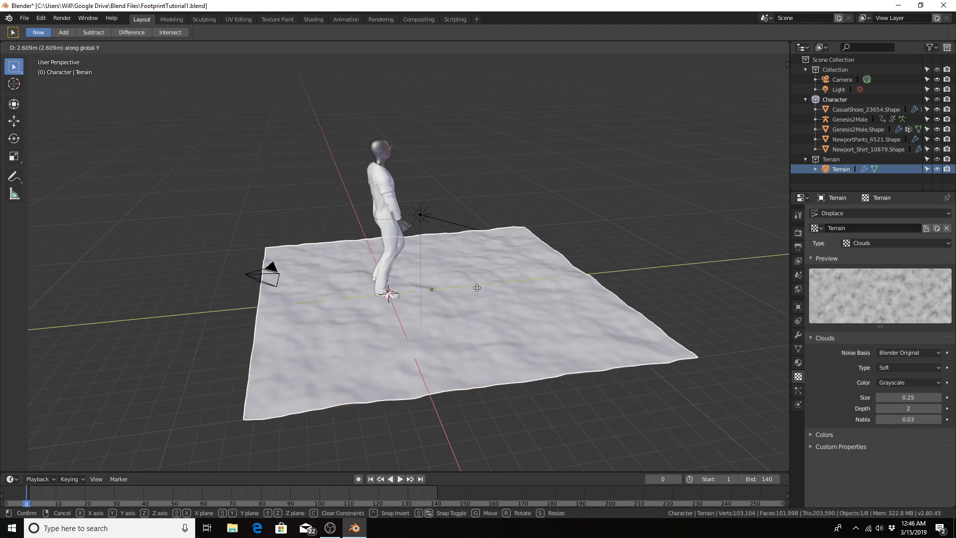
{"action": "left_click", "coordinate": [580, 278]}
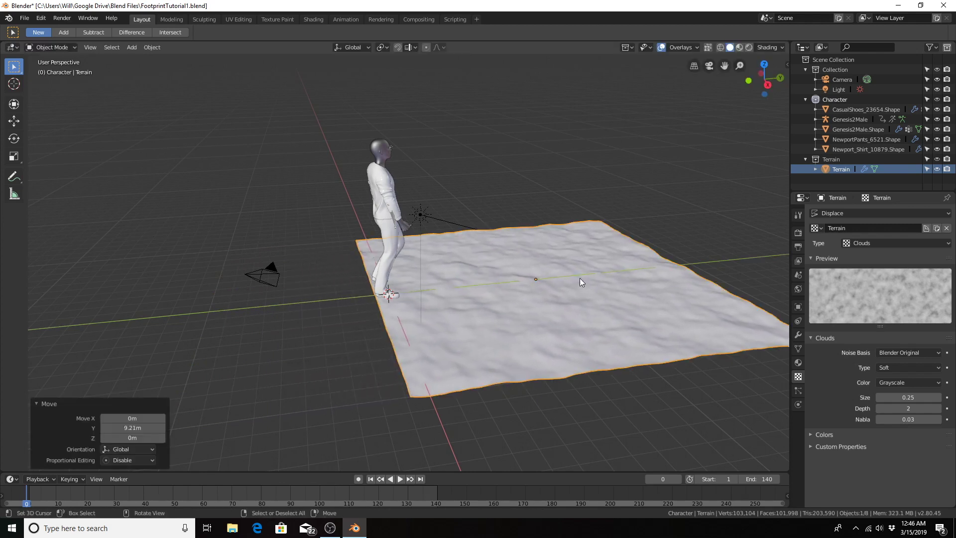
{"action": "middle_click_drag", "start_coordinate": [371, 371], "coordinate": [364, 347]}
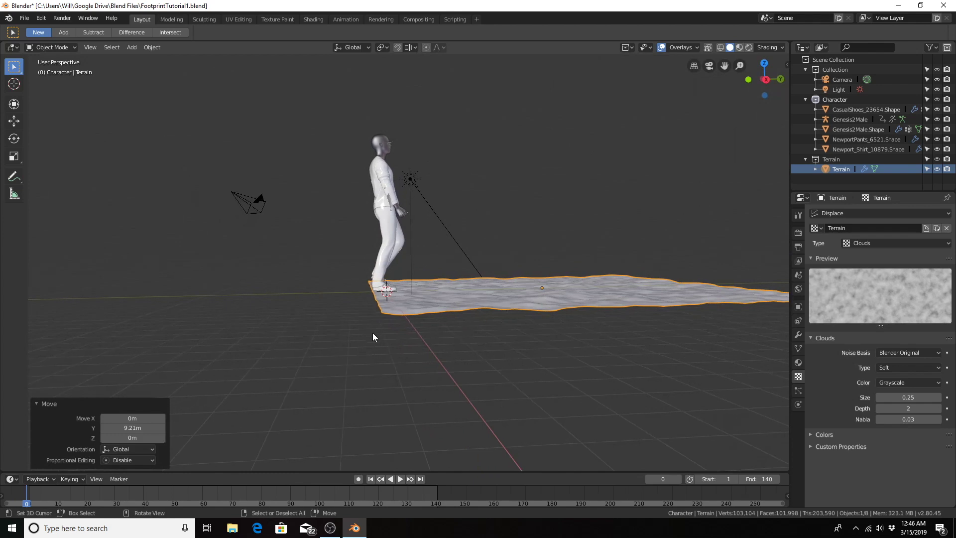
Zoom an orthographic Right view onto the feet and play the walk, stopping at frame 35.
{"action": "key", "text": "KP_3"}
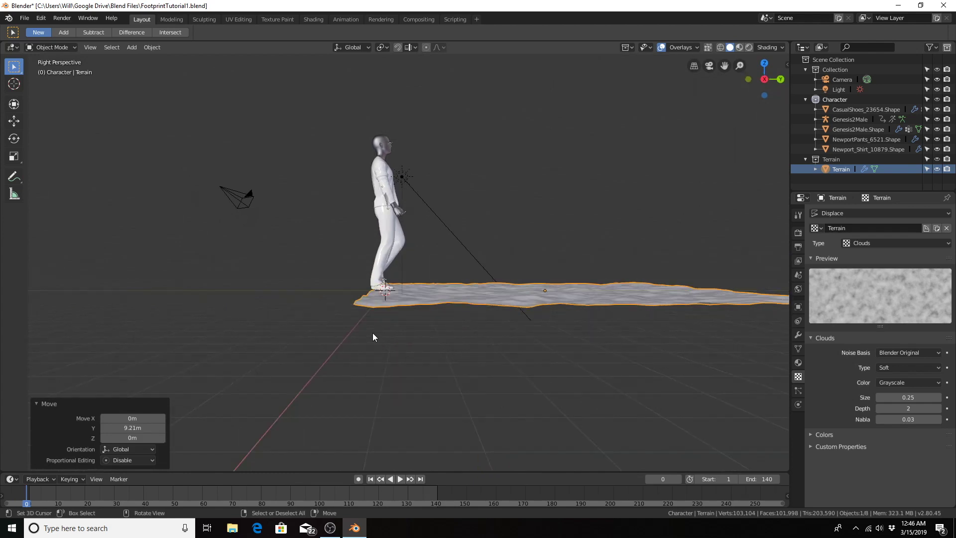
{"action": "key", "text": "KP_5"}
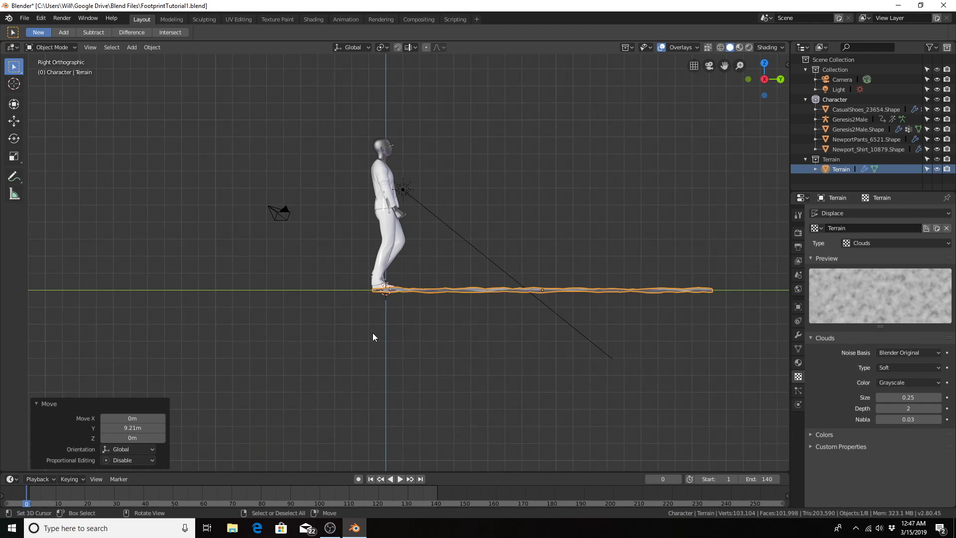
{"action": "middle_click_drag", "start_coordinate": [408, 291], "coordinate": [319, 322], "text": "shift"}
{"action": "scroll", "coordinate": [330, 301], "scroll_direction": "up", "scroll_amount": 3}
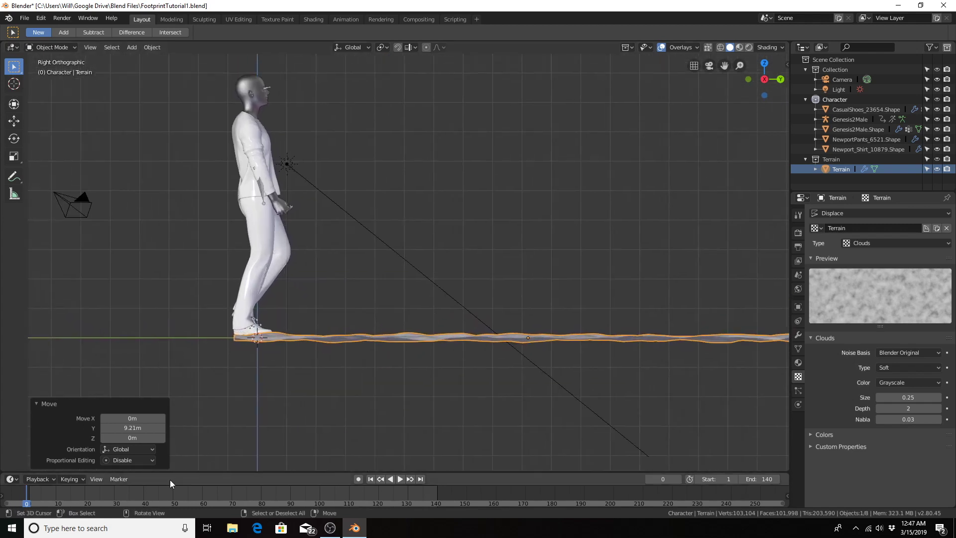
{"action": "key", "text": "space"}
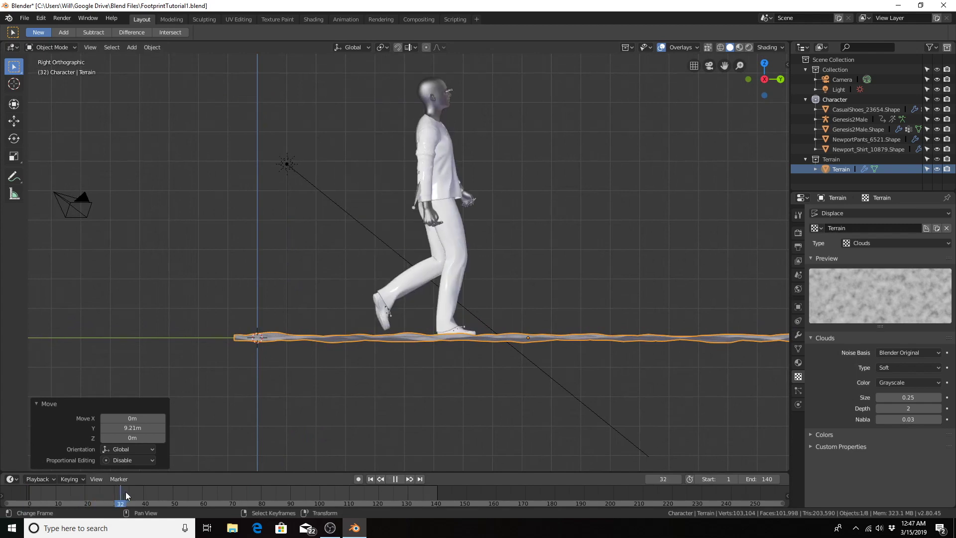
{"action": "key", "text": "space"}
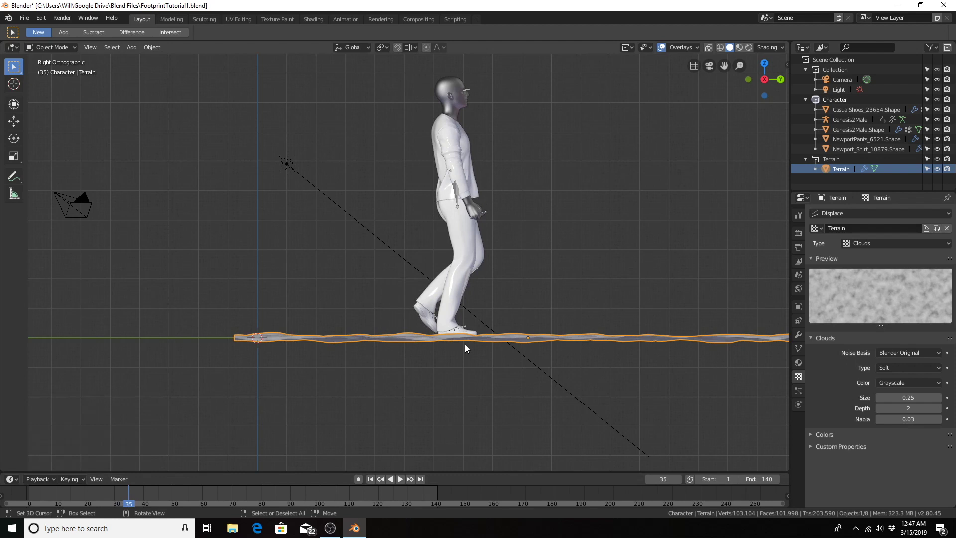
Lift the Terrain 0.102 m along Z so its bumps meet the shoes.
{"action": "middle_click_drag", "start_coordinate": [477, 312], "coordinate": [483, 372]}
{"action": "key", "text": "g"}
{"action": "key", "text": "z"}
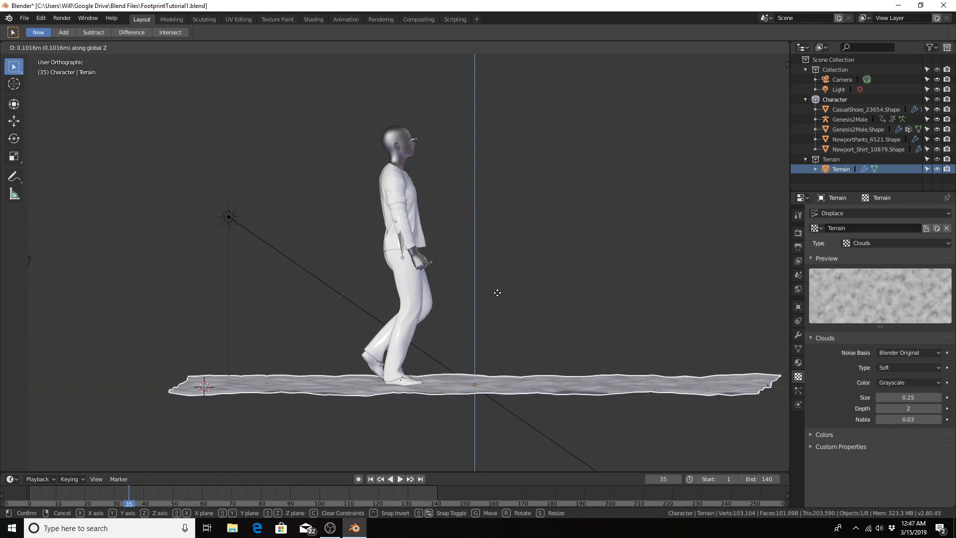
{"action": "left_click", "coordinate": [498, 297]}
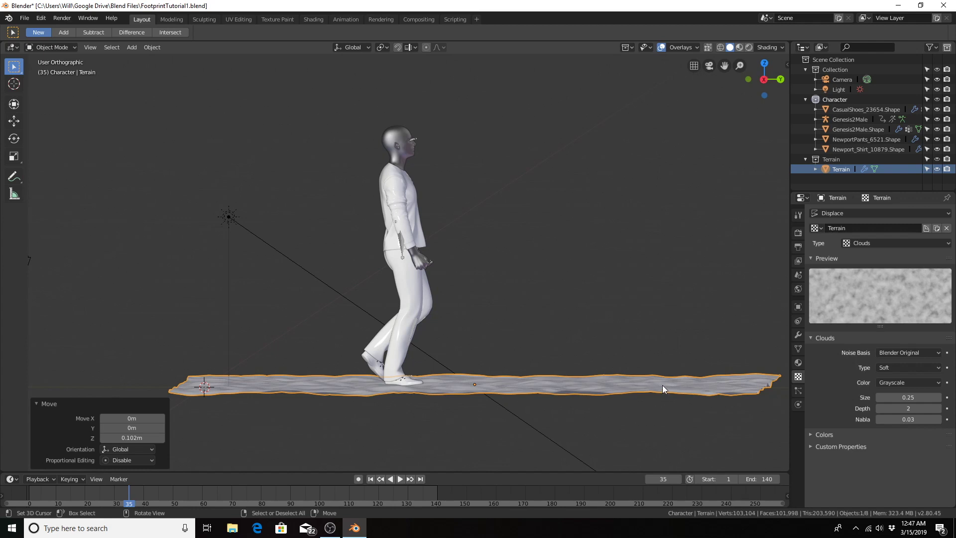
{"action": "middle_click_drag", "start_coordinate": [309, 340], "coordinate": [373, 377]}
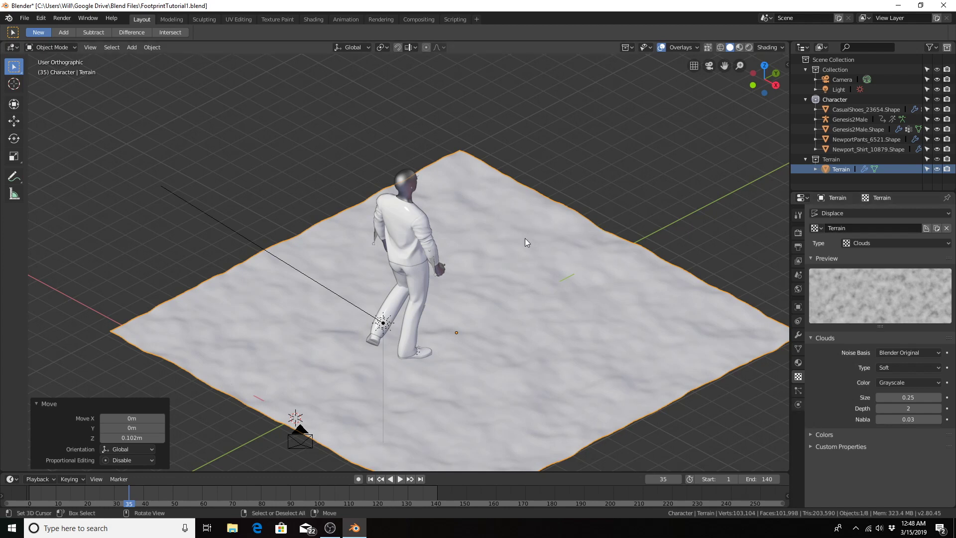
Enable Dynamic Paint on the Terrain and make it a canvas.
{"action": "left_click", "coordinate": [799, 404]}
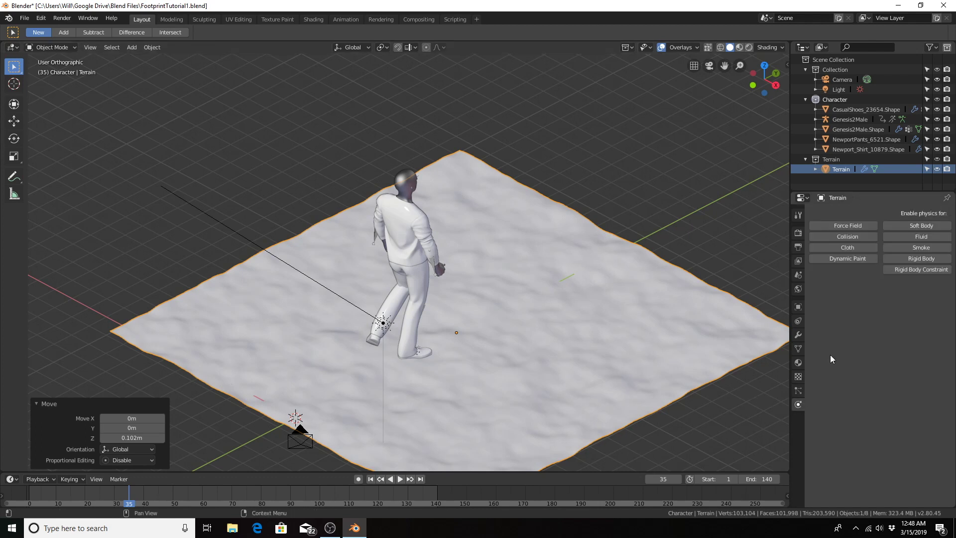
{"action": "left_click", "coordinate": [838, 258]}
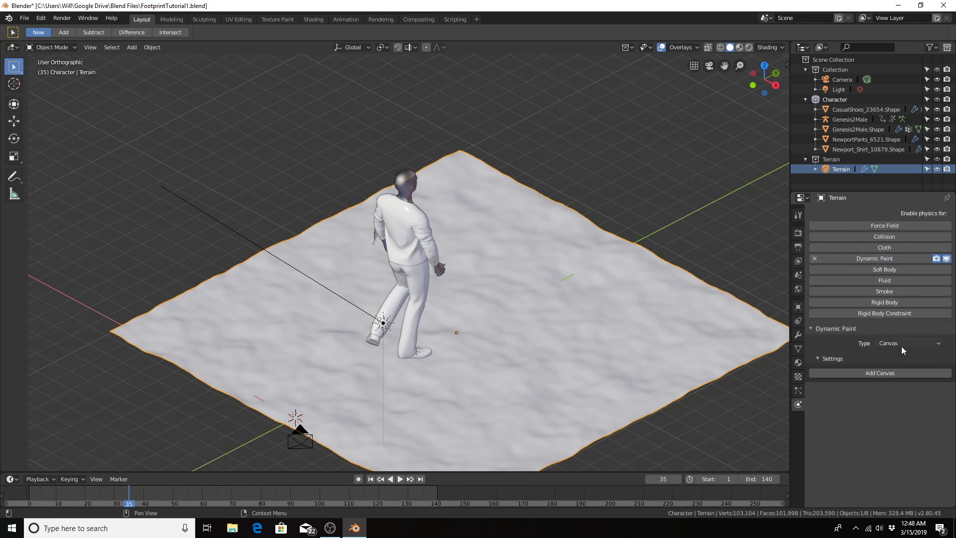
{"action": "left_click", "coordinate": [874, 372]}
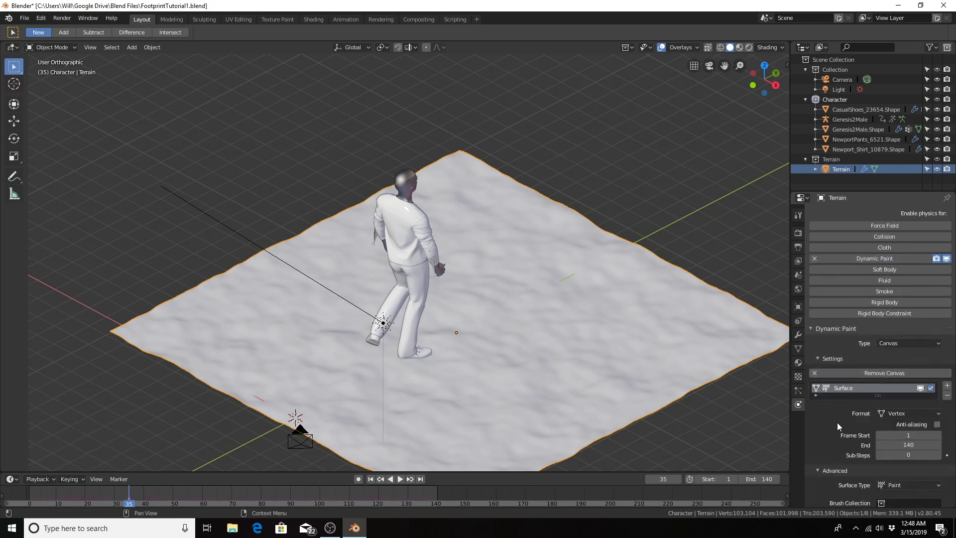
{"action": "scroll", "coordinate": [898, 426], "scroll_direction": "down", "scroll_amount": 4}
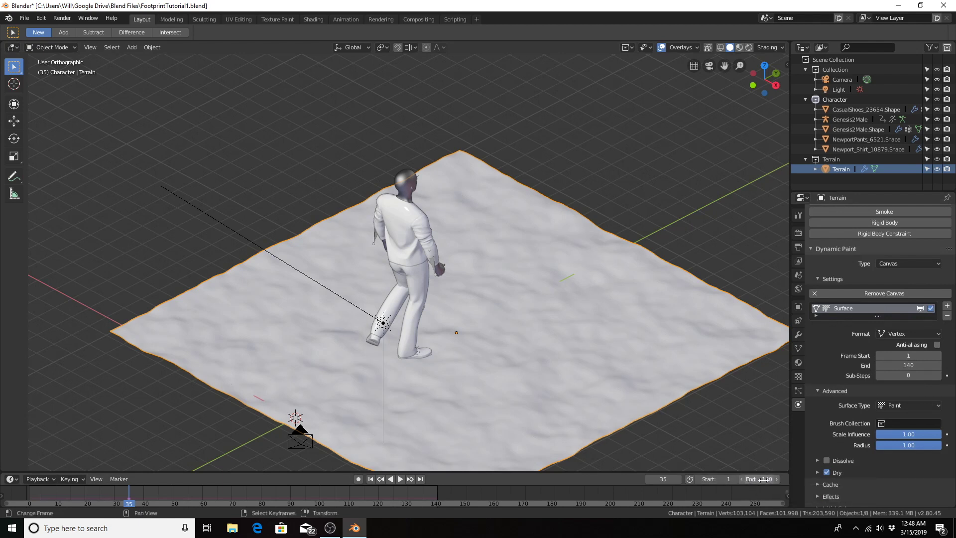
Set the canvas end frame to 140 and Sub-Steps to 5.
{"action": "left_click", "coordinate": [903, 365]}
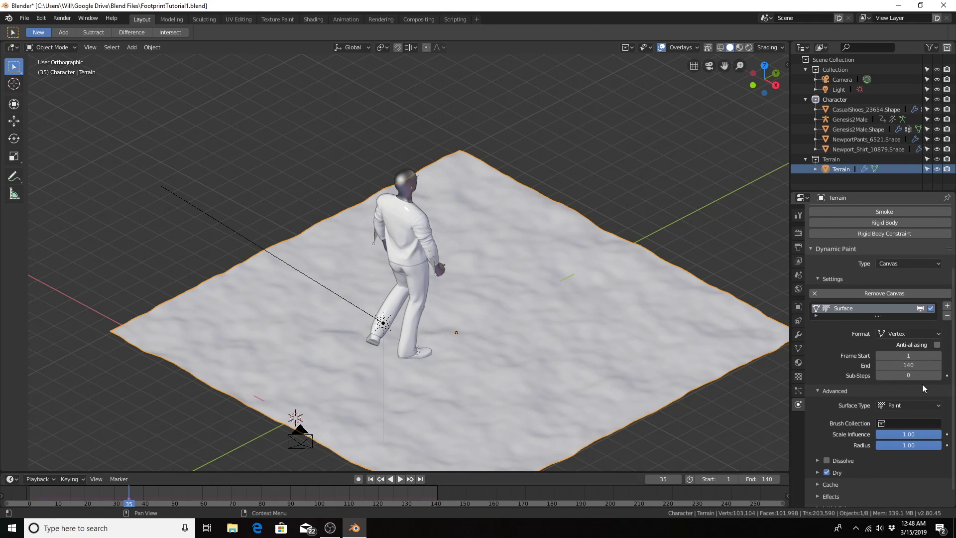
{"action": "type", "text": "140"}
{"action": "key", "text": "Return"}
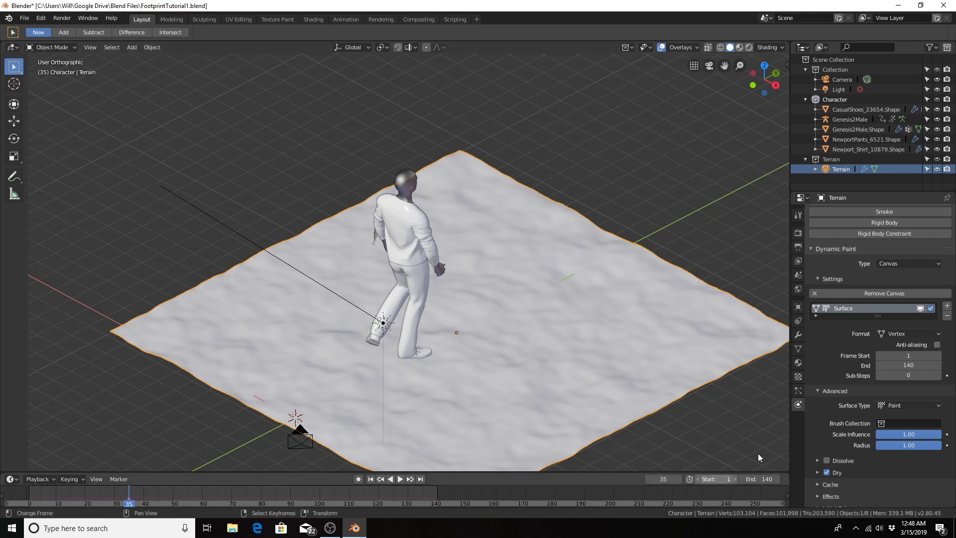
{"action": "left_click", "coordinate": [914, 376]}
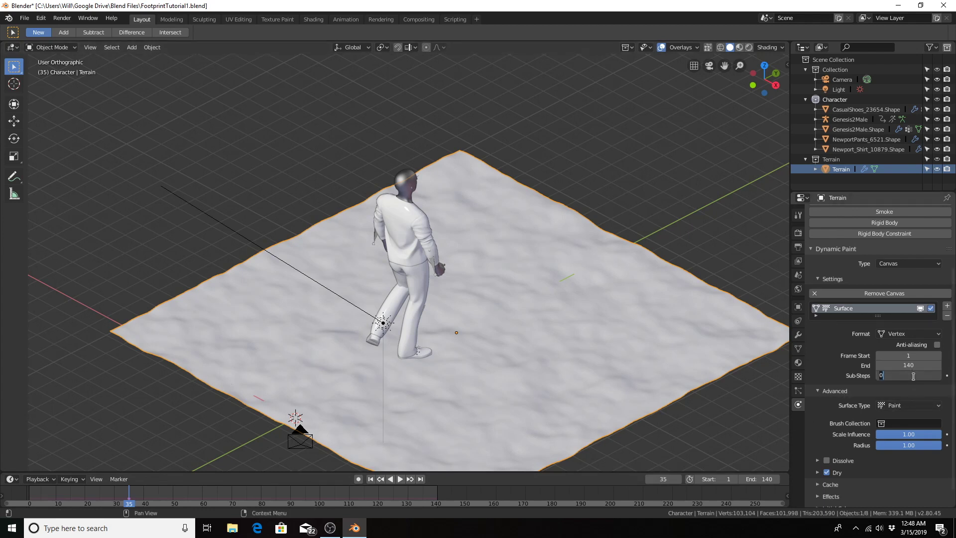
{"action": "type", "text": "5"}
{"action": "key", "text": "Return"}
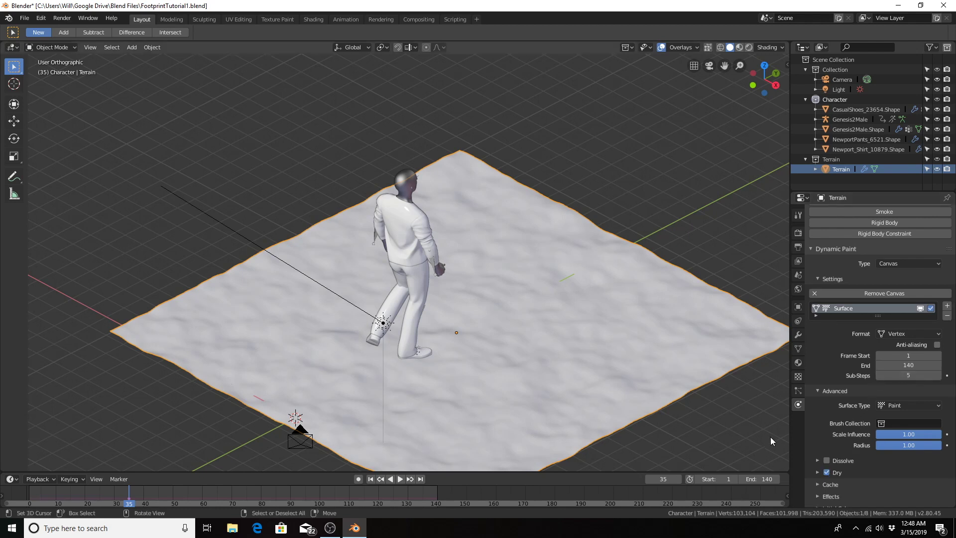
Make the canvas surface a Displace type with Displace Factor 2.00.
{"action": "left_click", "coordinate": [894, 405]}
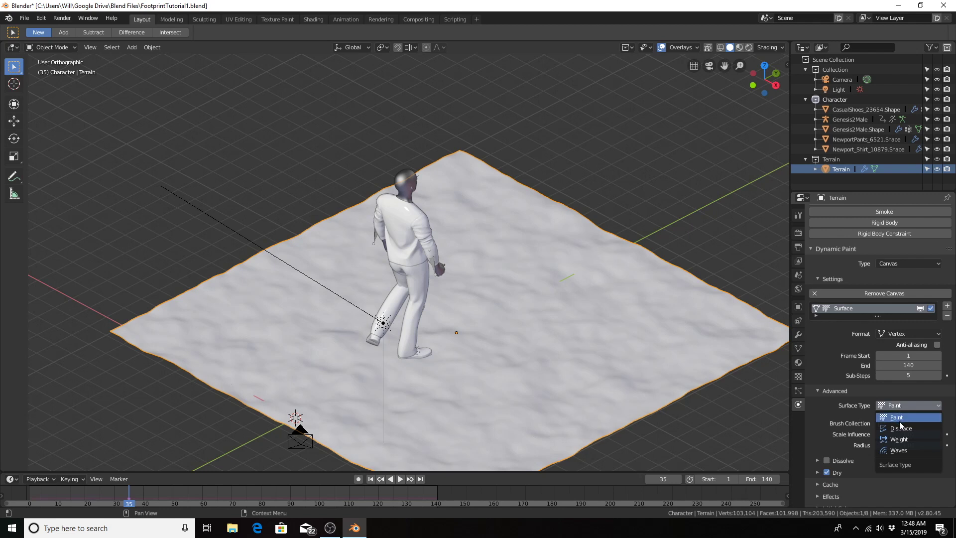
{"action": "left_click", "coordinate": [900, 428]}
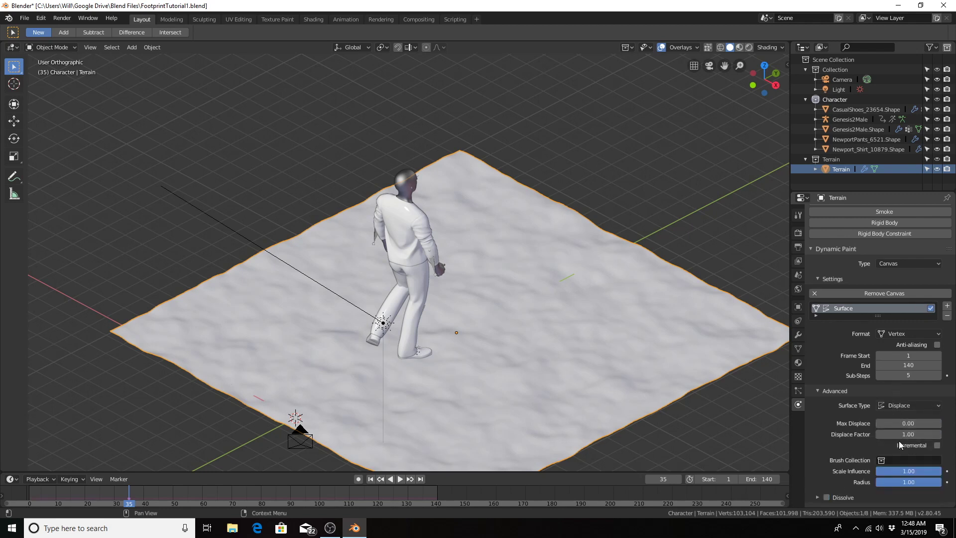
{"action": "scroll", "coordinate": [852, 441], "scroll_direction": "down", "scroll_amount": 1}
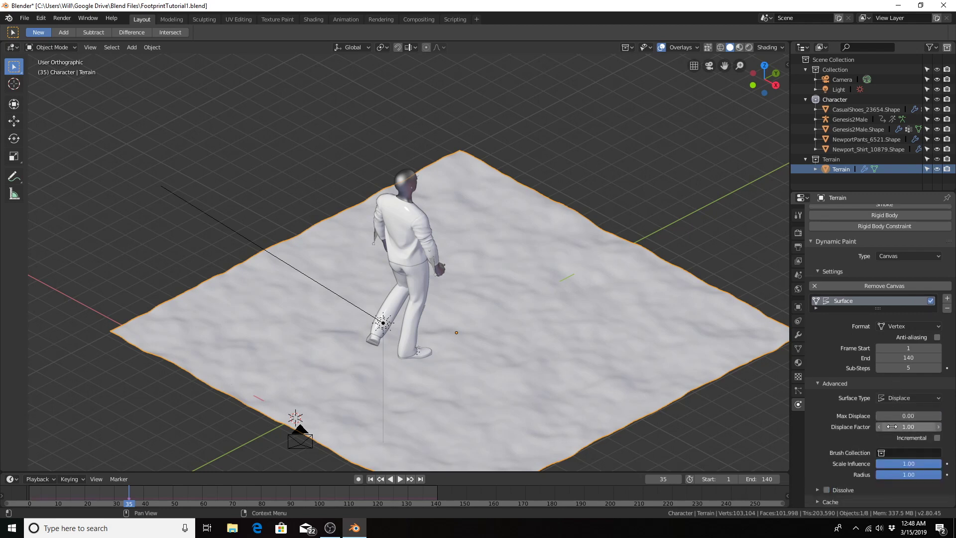
{"action": "left_click", "coordinate": [896, 427]}
{"action": "type", "text": "1.0"}
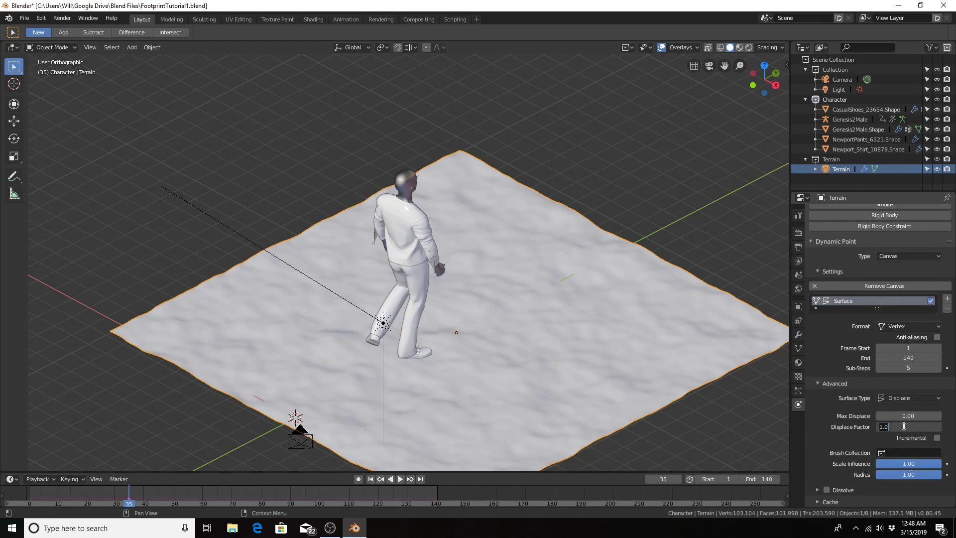
{"action": "key", "text": "BackSpace"}
{"action": "key", "text": "BackSpace"}
{"action": "key", "text": "BackSpace"}
{"action": "type", "text": "2"}
{"action": "key", "text": "Return"}
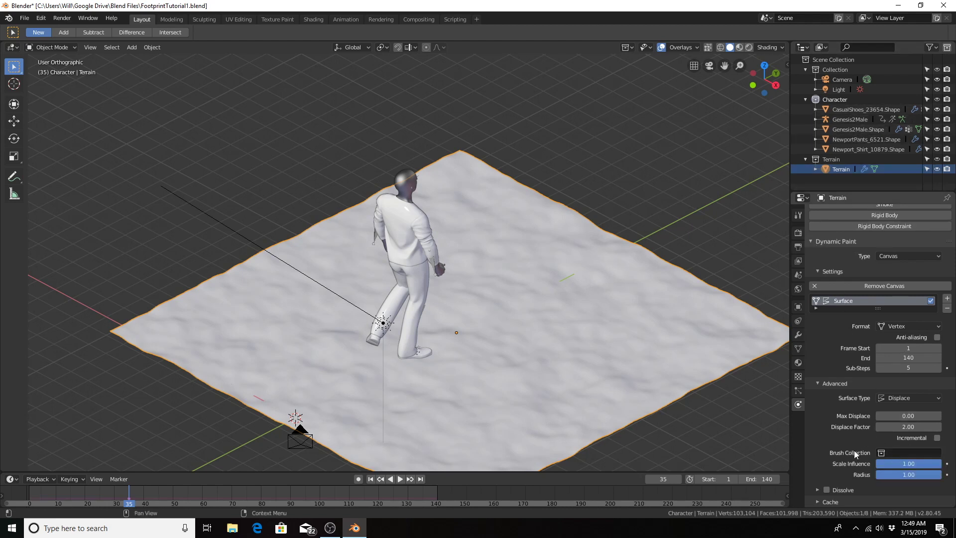
Use the Character collection as the canvas brush collection and save the file.
{"action": "left_click", "coordinate": [921, 452]}
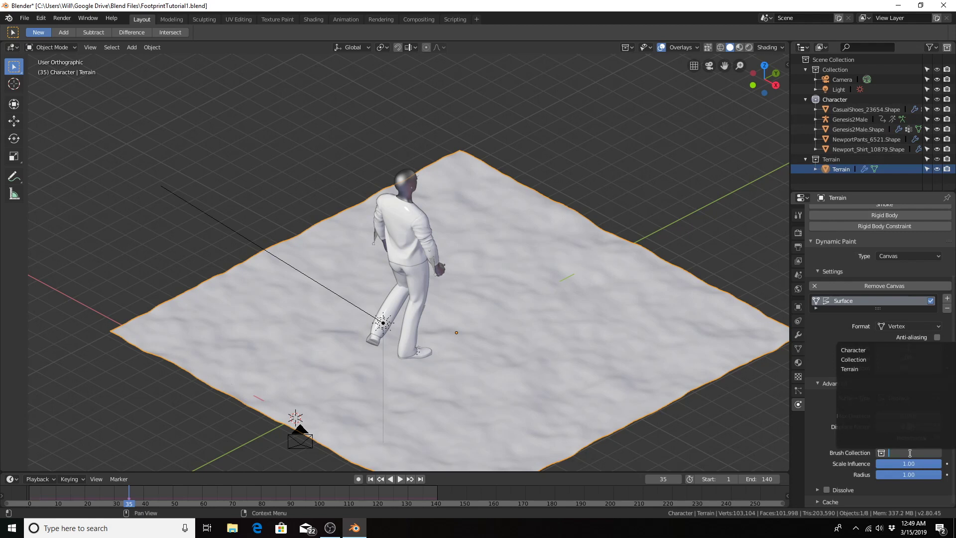
{"action": "left_click", "coordinate": [856, 350]}
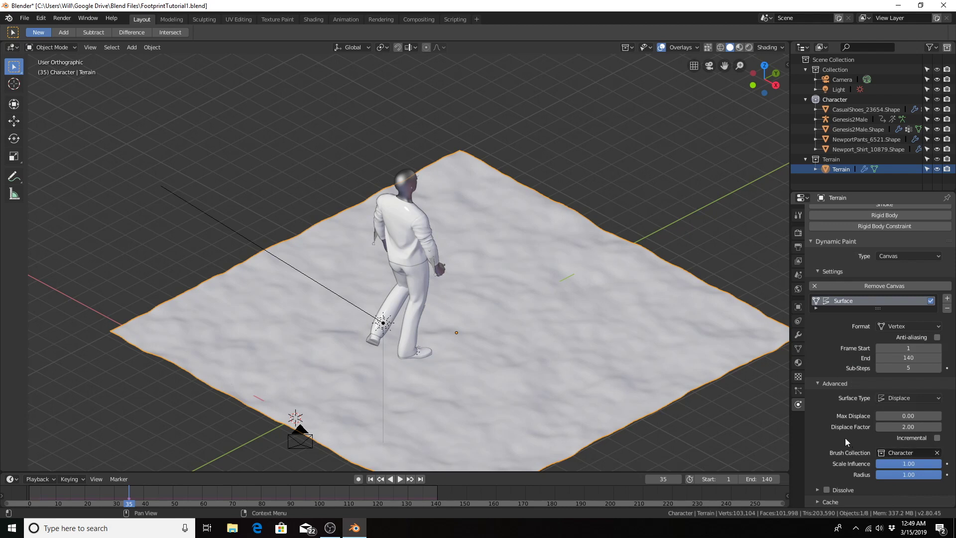
{"action": "key", "text": "ctrl+s"}
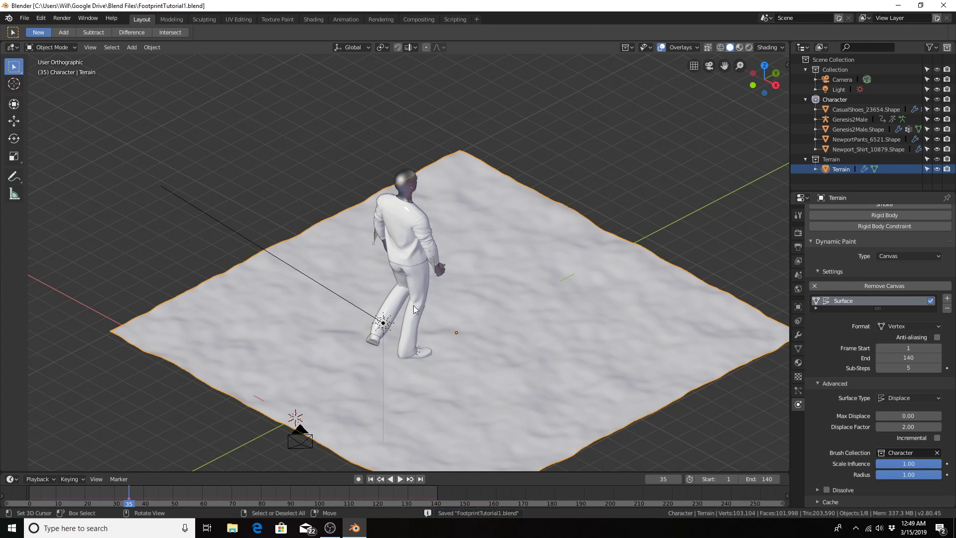
Add a Dynamic Paint brush to CasualShoes with Mesh Volume + Proximity as its paint source.
{"action": "left_click", "coordinate": [851, 109]}
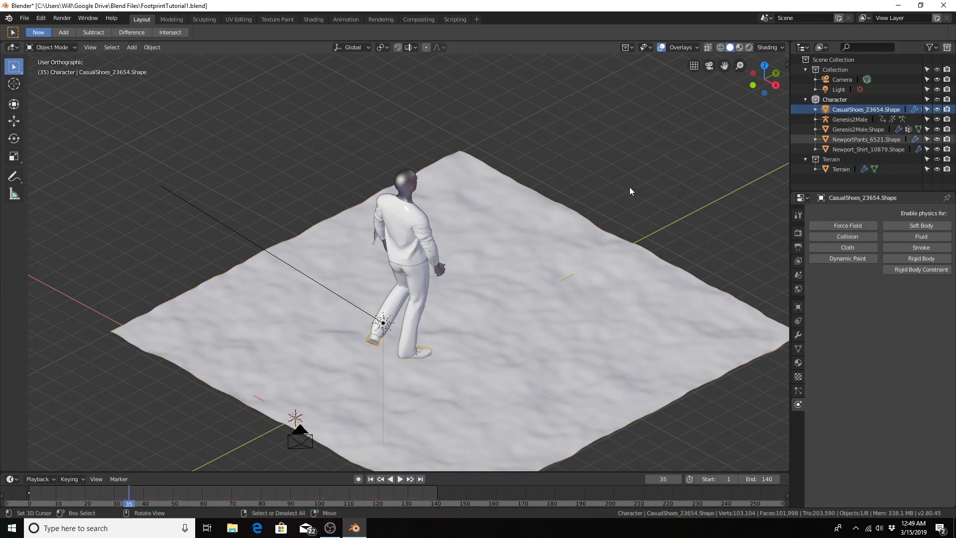
{"action": "left_click", "coordinate": [843, 257]}
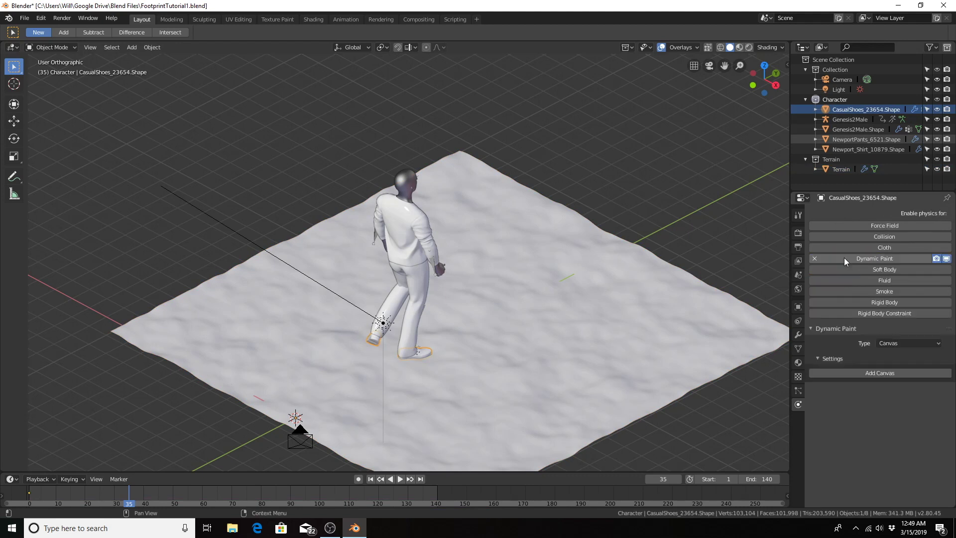
{"action": "left_click", "coordinate": [900, 342]}
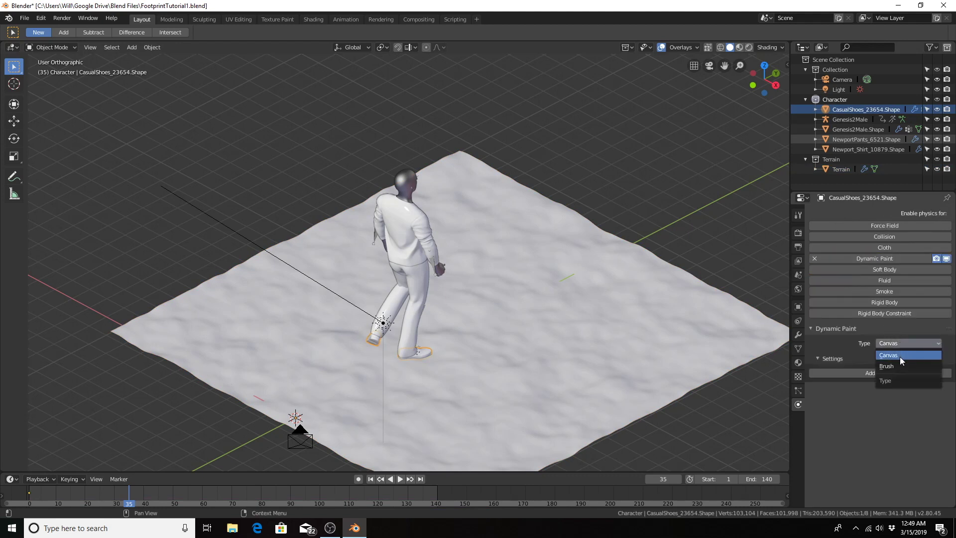
{"action": "left_click", "coordinate": [897, 366]}
{"action": "left_click", "coordinate": [888, 374]}
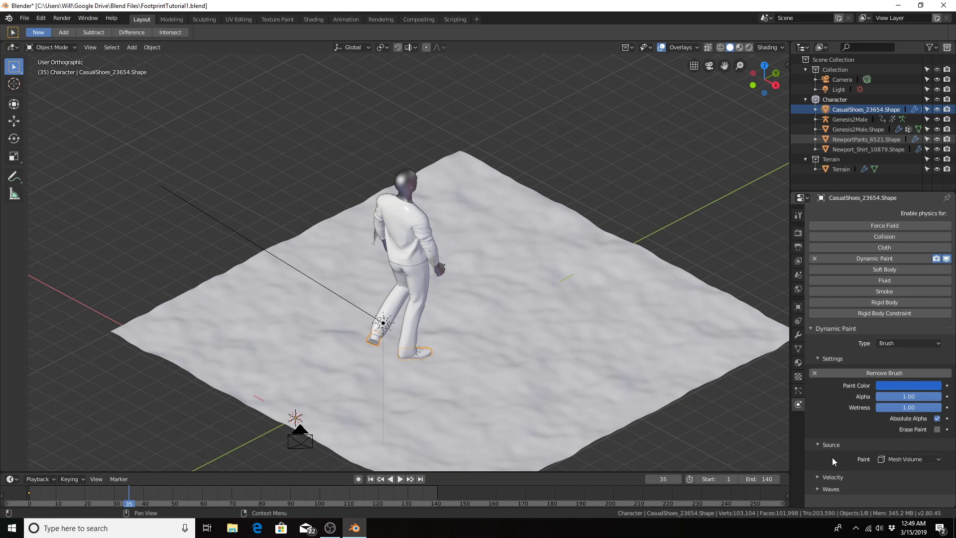
{"action": "left_click", "coordinate": [910, 459]}
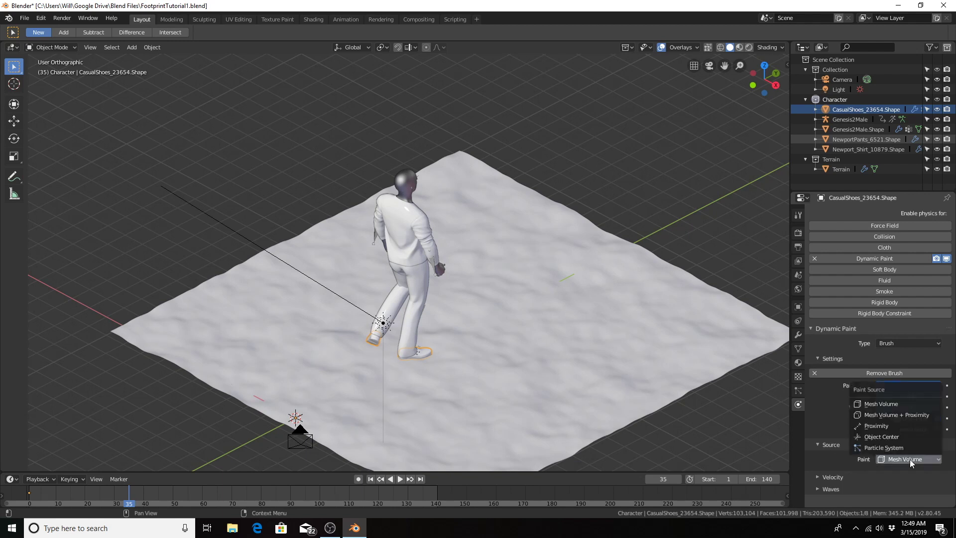
{"action": "left_click", "coordinate": [904, 414]}
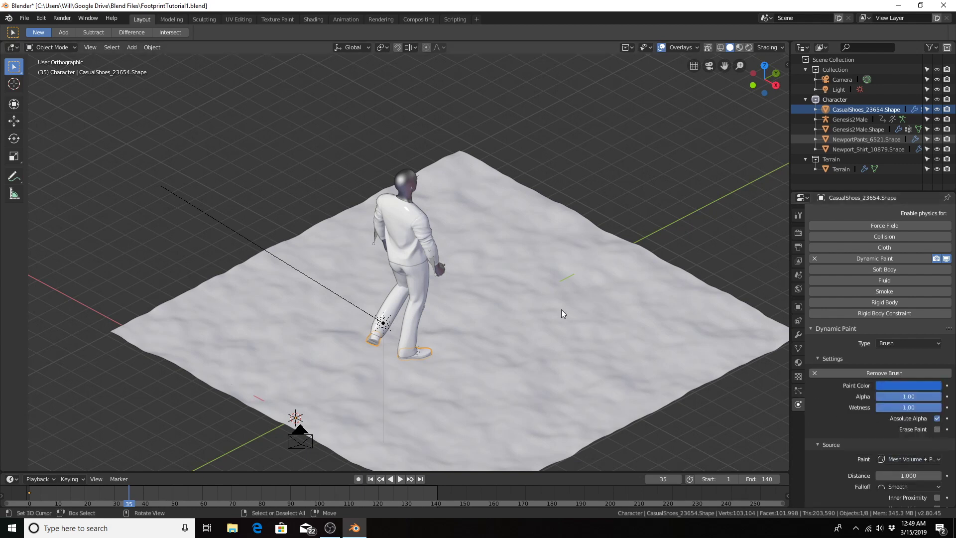
Play the walk from frame 1 to frame 139 so footprints form, then select the Terrain.
{"action": "middle_click_drag", "start_coordinate": [347, 384], "coordinate": [303, 368]}
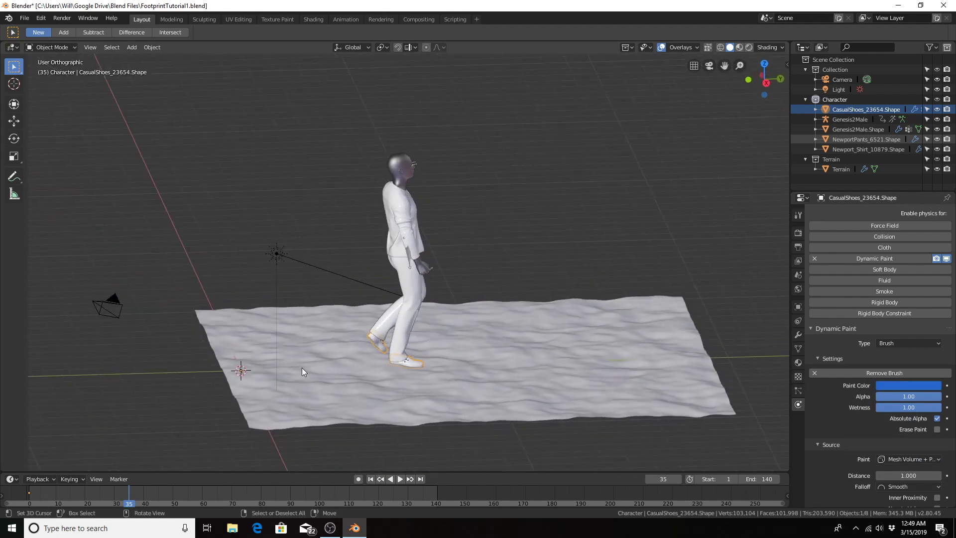
{"action": "left_click", "coordinate": [28, 491]}
{"action": "key", "text": "space"}
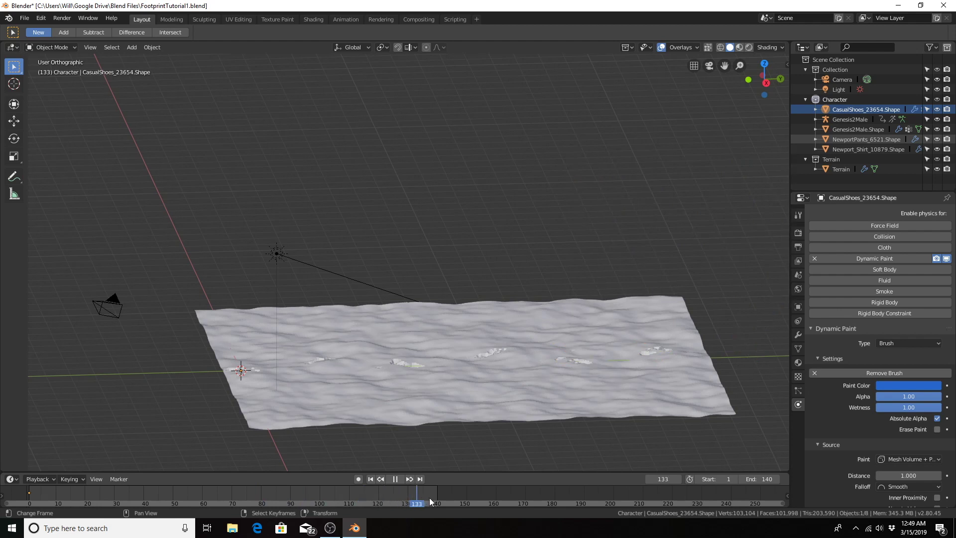
{"action": "key", "text": "space"}
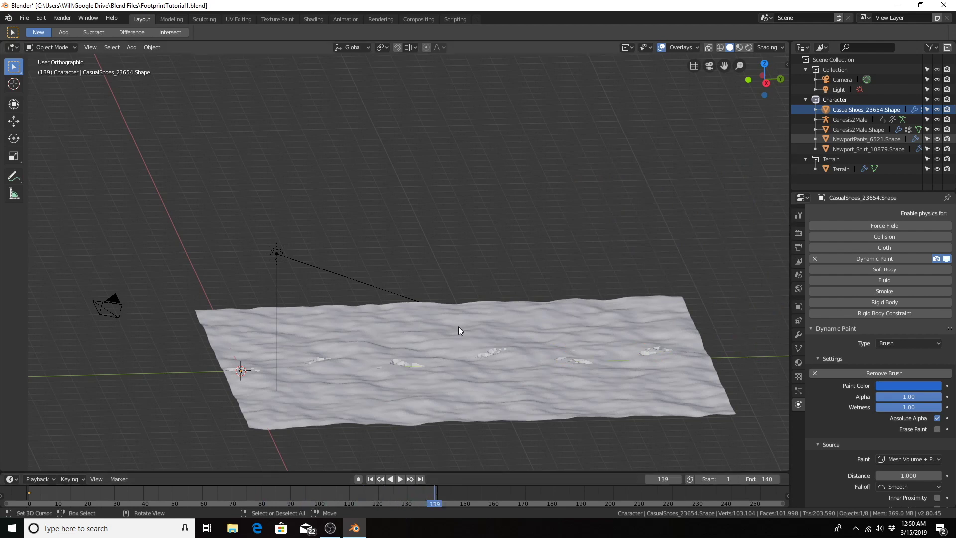
{"action": "left_click", "coordinate": [456, 314]}
{"action": "middle_click_drag", "start_coordinate": [446, 328], "coordinate": [425, 383]}
Apply Object > Shade Smooth to the Terrain and orbit close around the footprint trail.
{"action": "scroll", "coordinate": [425, 383], "scroll_direction": "up", "scroll_amount": 4}
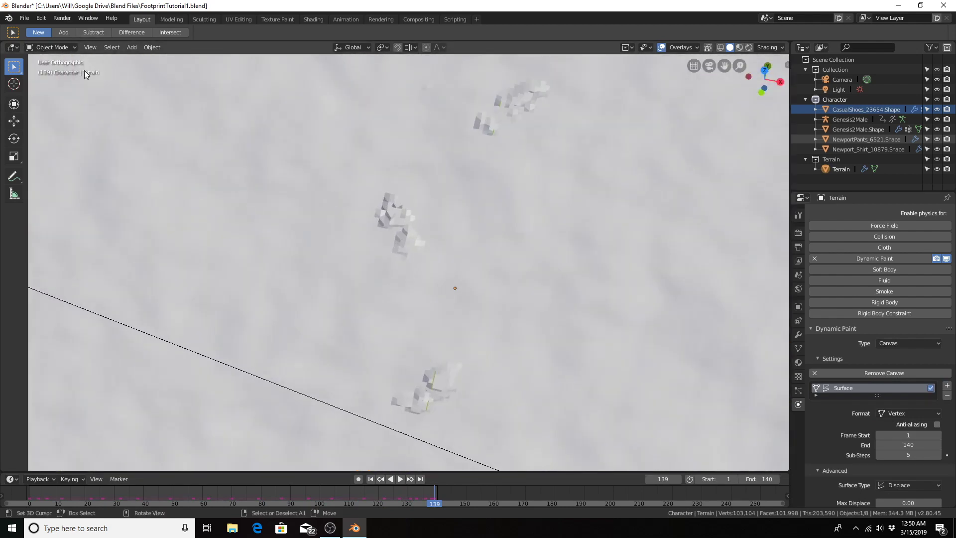
{"action": "left_click", "coordinate": [147, 48]}
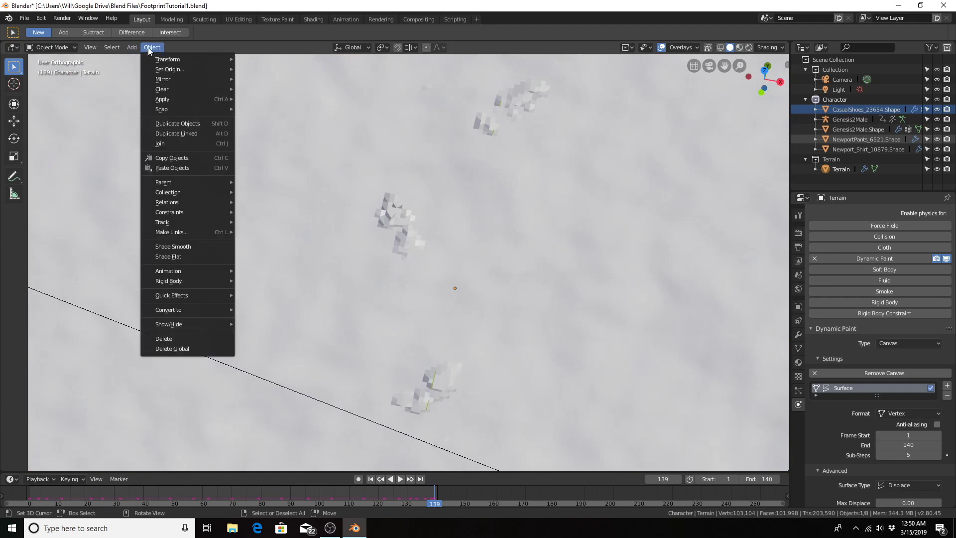
{"action": "scroll", "coordinate": [486, 169], "scroll_direction": "down", "scroll_amount": 4}
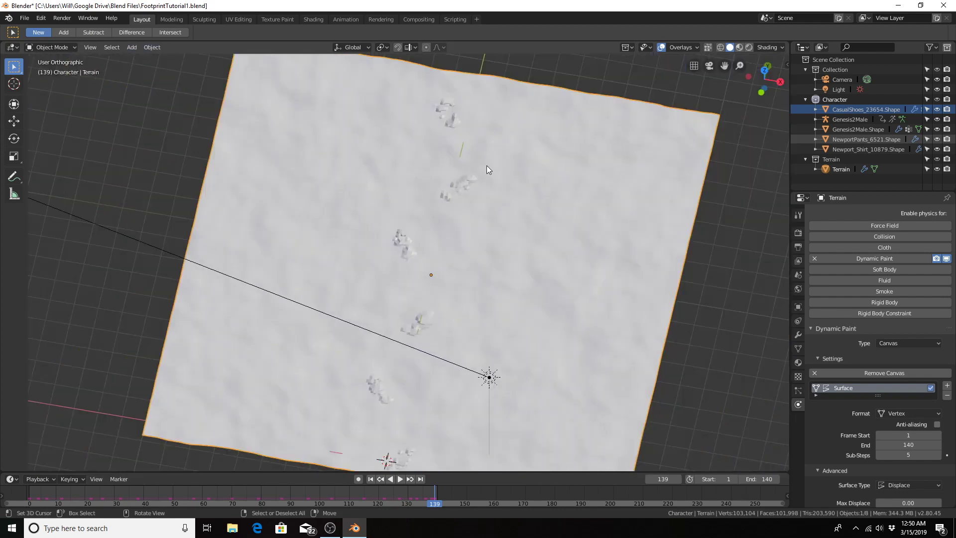
{"action": "left_click", "coordinate": [155, 49]}
{"action": "left_click", "coordinate": [189, 247]}
{"action": "scroll", "coordinate": [448, 324], "scroll_direction": "up", "scroll_amount": 2}
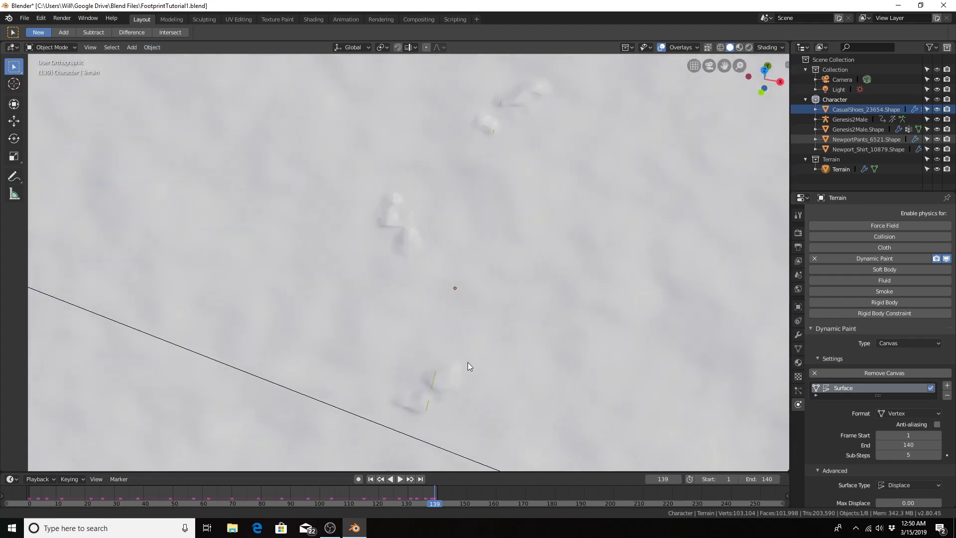
{"action": "scroll", "coordinate": [467, 362], "scroll_direction": "up", "scroll_amount": 2}
{"action": "middle_click_drag", "start_coordinate": [479, 284], "coordinate": [403, 346]}
{"action": "middle_click_drag", "start_coordinate": [554, 194], "coordinate": [435, 335]}
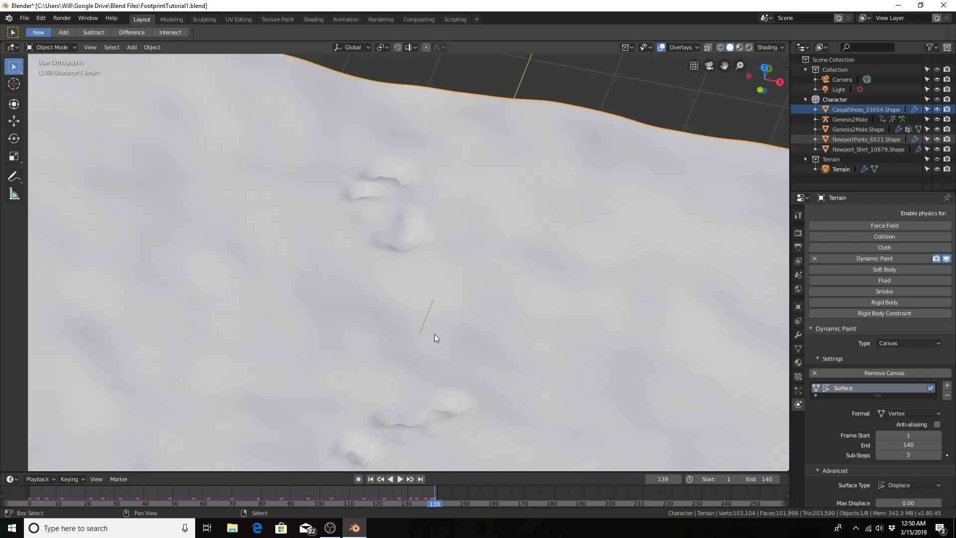
{"action": "middle_click_drag", "start_coordinate": [401, 186], "coordinate": [393, 216]}
{"action": "scroll", "coordinate": [393, 215], "scroll_direction": "down", "scroll_amount": 5}
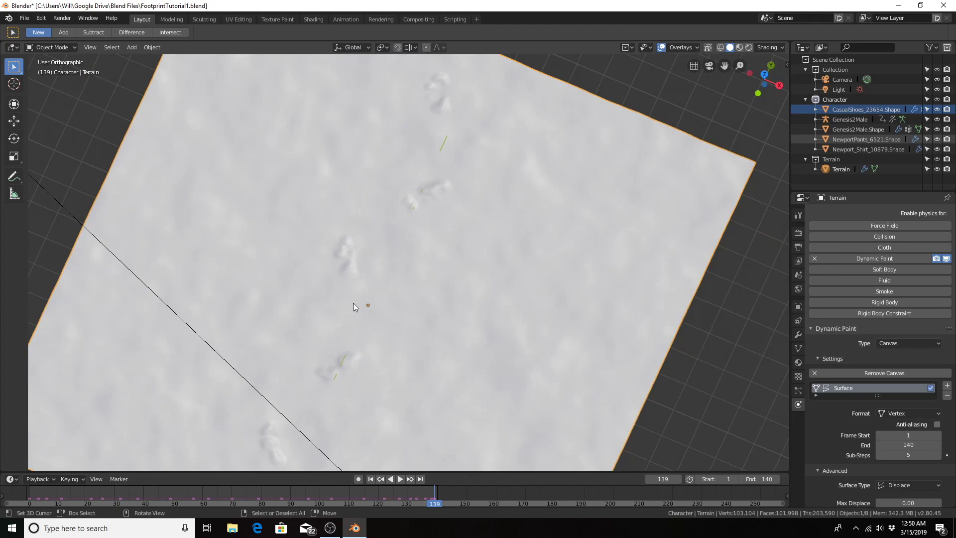
Expand the canvas Cache subpanel, showing 24 frames on disk and an outdated cache.
{"action": "middle_click_drag", "start_coordinate": [354, 306], "coordinate": [365, 230]}
{"action": "scroll", "coordinate": [393, 261], "scroll_direction": "down", "scroll_amount": 3}
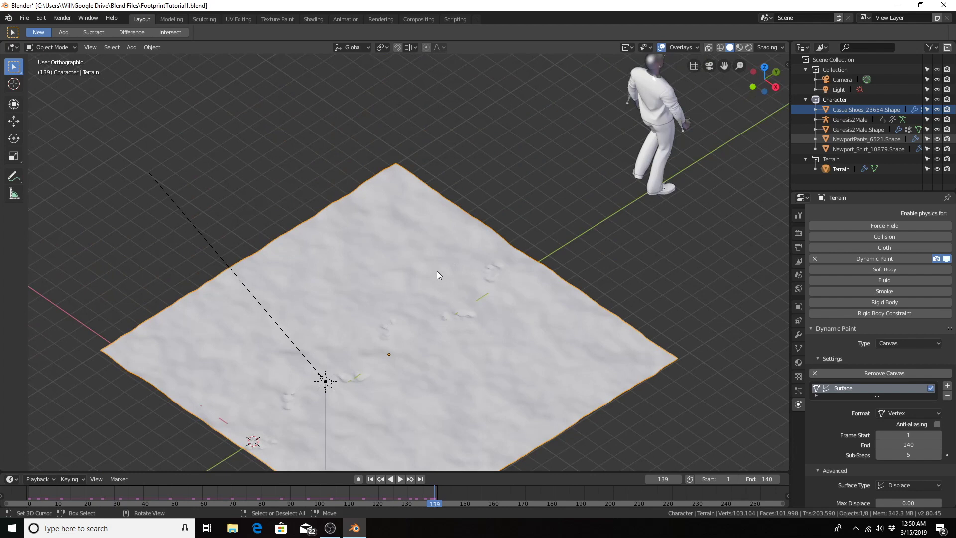
{"action": "scroll", "coordinate": [891, 319], "scroll_direction": "down", "scroll_amount": 5}
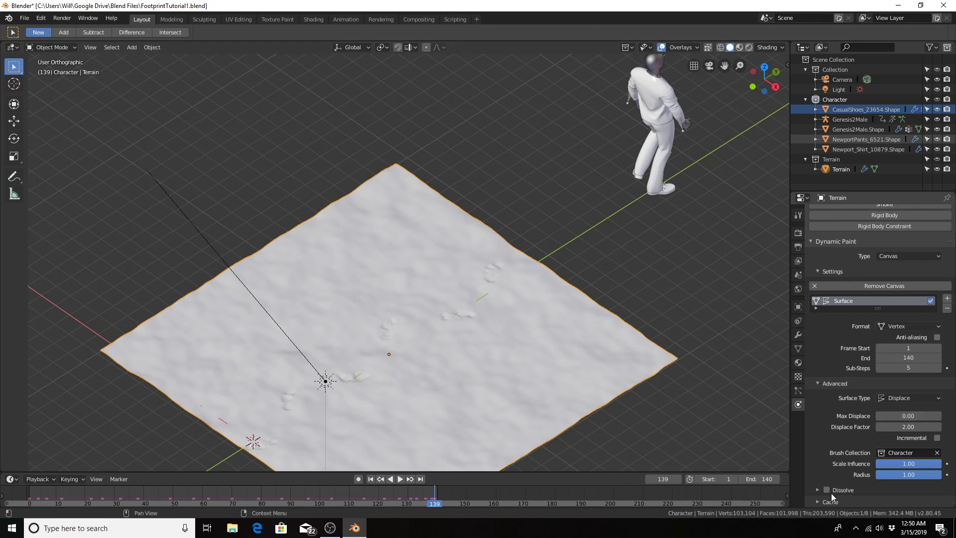
{"action": "left_click", "coordinate": [816, 502]}
{"action": "scroll", "coordinate": [863, 339], "scroll_direction": "down", "scroll_amount": 4}
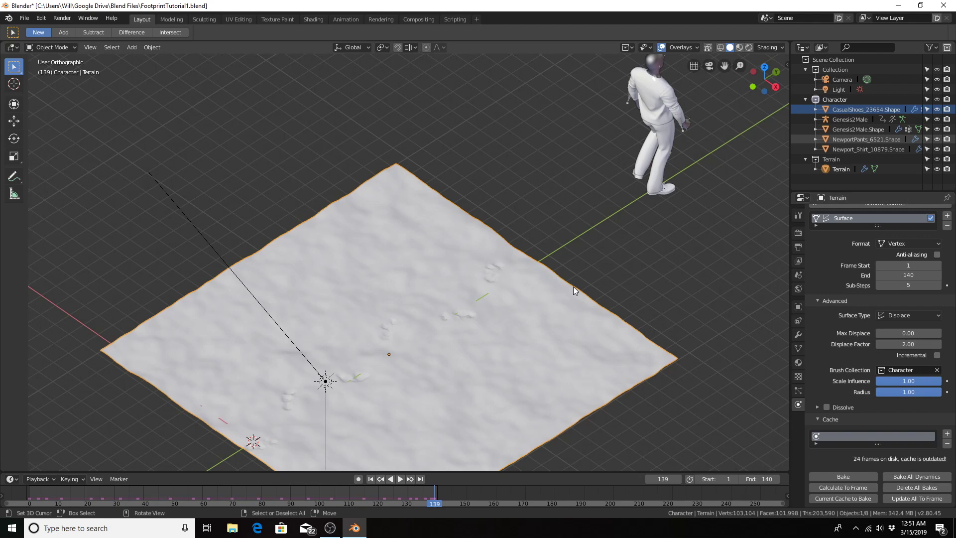
{"action": "middle_click_drag", "start_coordinate": [572, 286], "coordinate": [527, 322]}
{"action": "scroll", "coordinate": [476, 297], "scroll_direction": "up", "scroll_amount": 5}
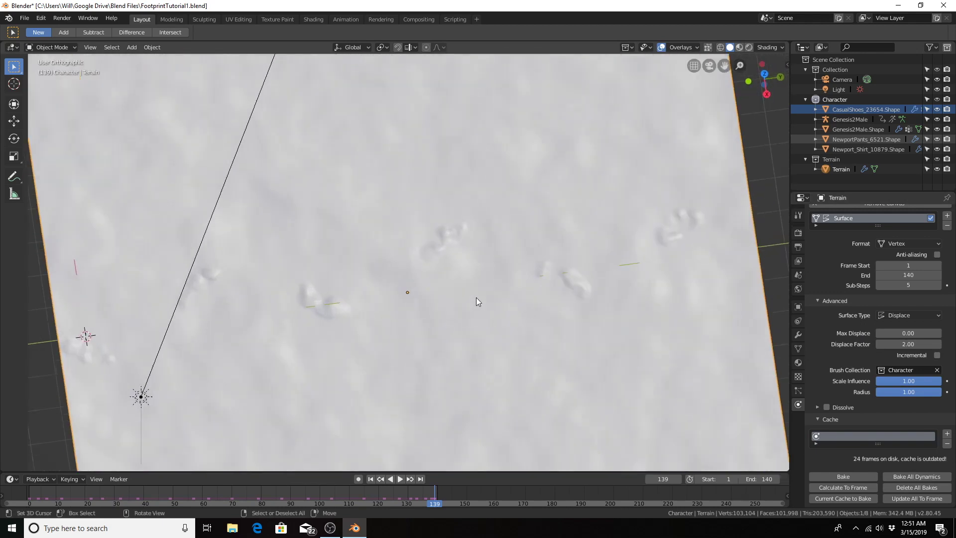
{"action": "middle_click_drag", "start_coordinate": [375, 319], "coordinate": [335, 308]}
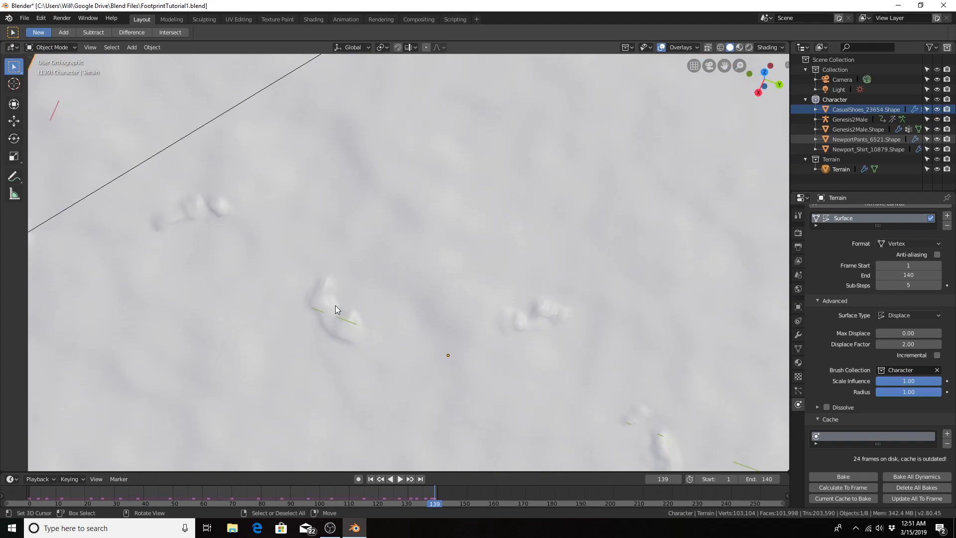